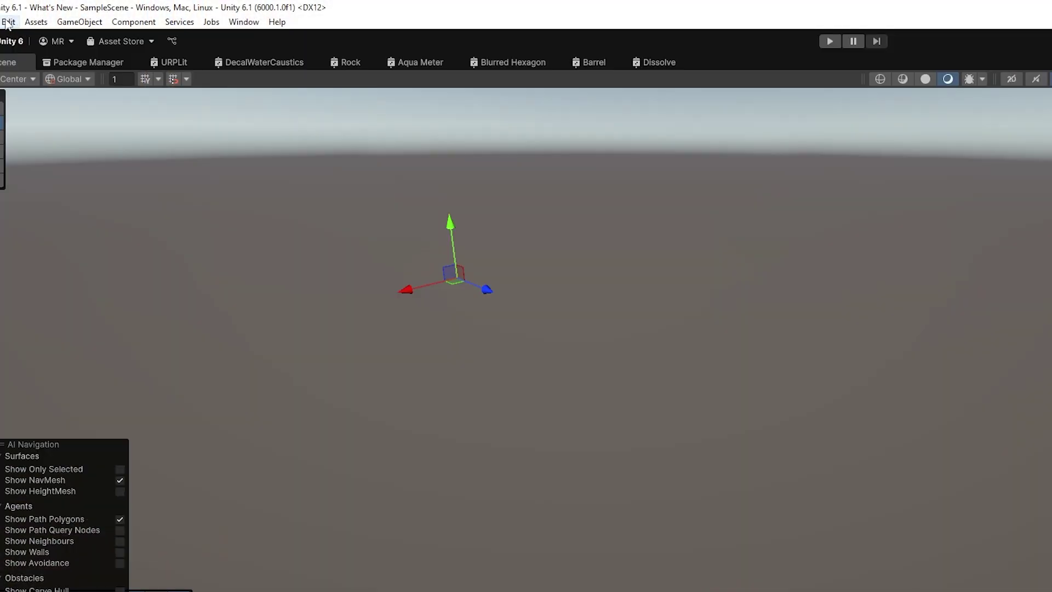
# - Look through the commands in the editor's top menus
pyautogui.click(8, 22)
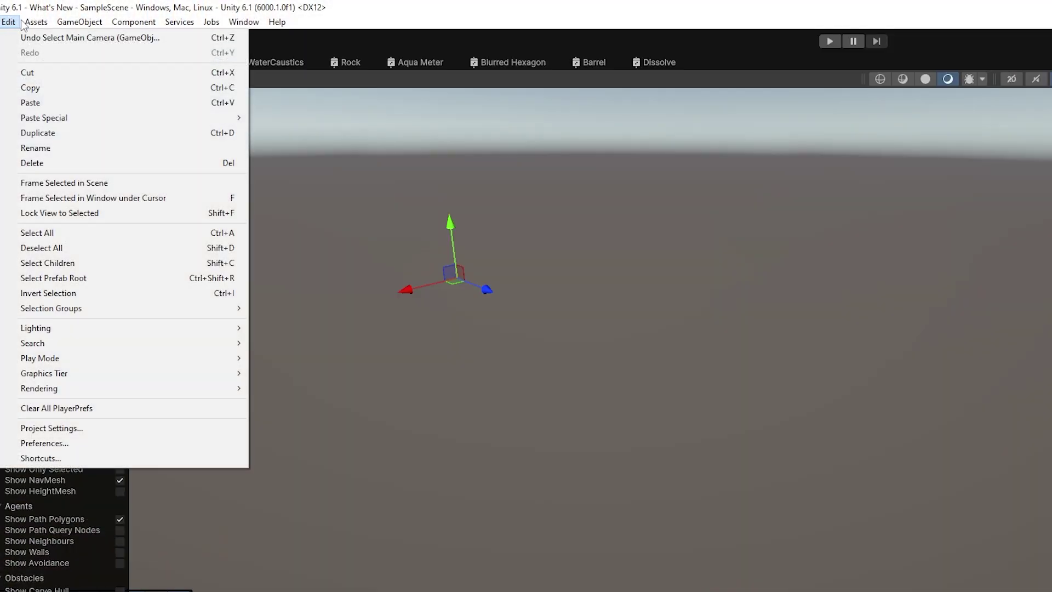
pyautogui.moveTo(262, 29)
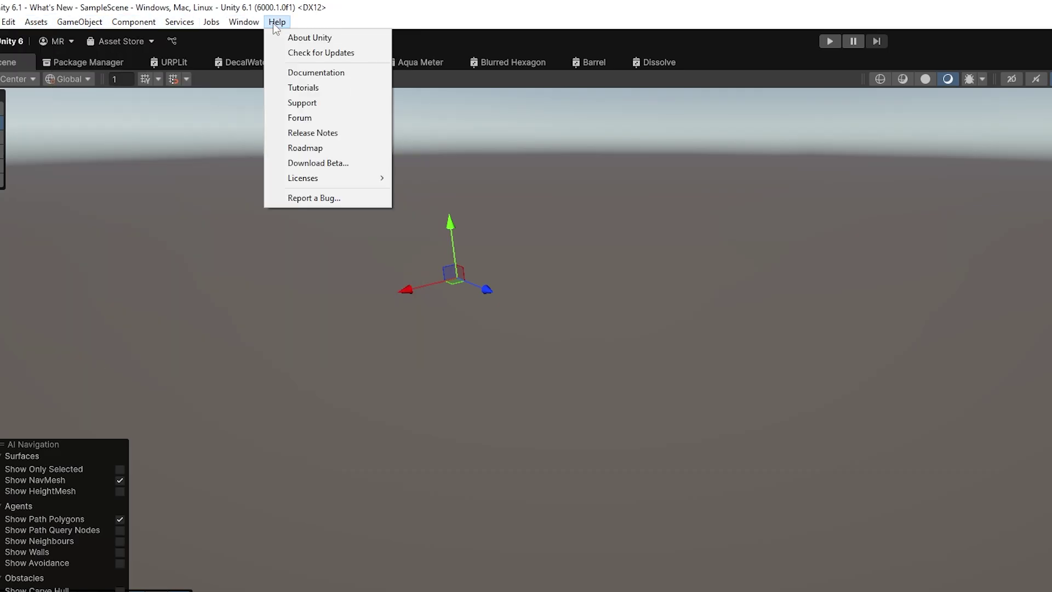
pyautogui.moveTo(9, 22)
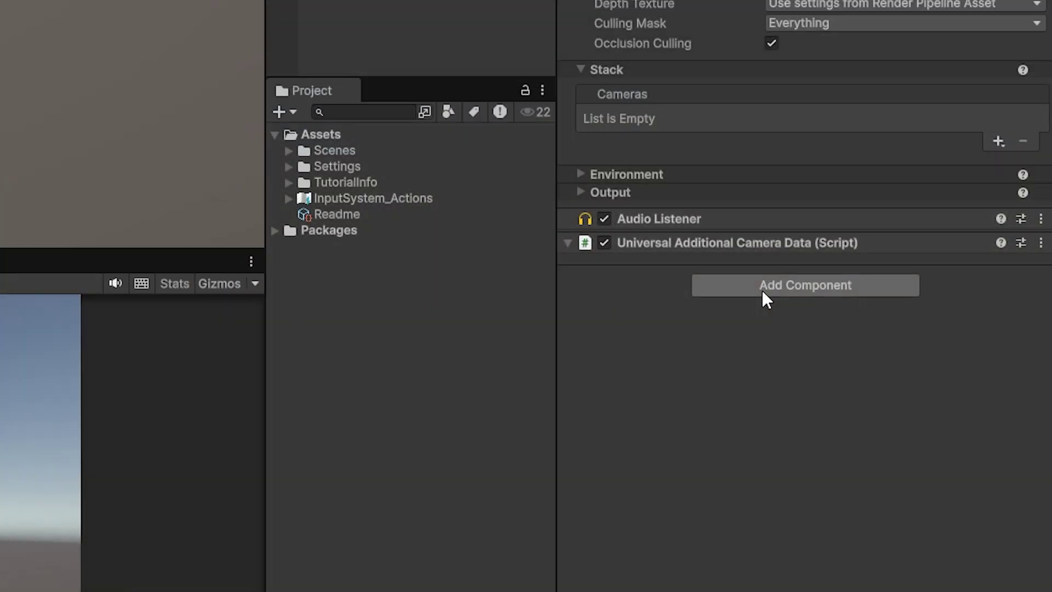
# - Start creating a new script component from Add Component, then cancel saving it
pyautogui.click(762, 287)
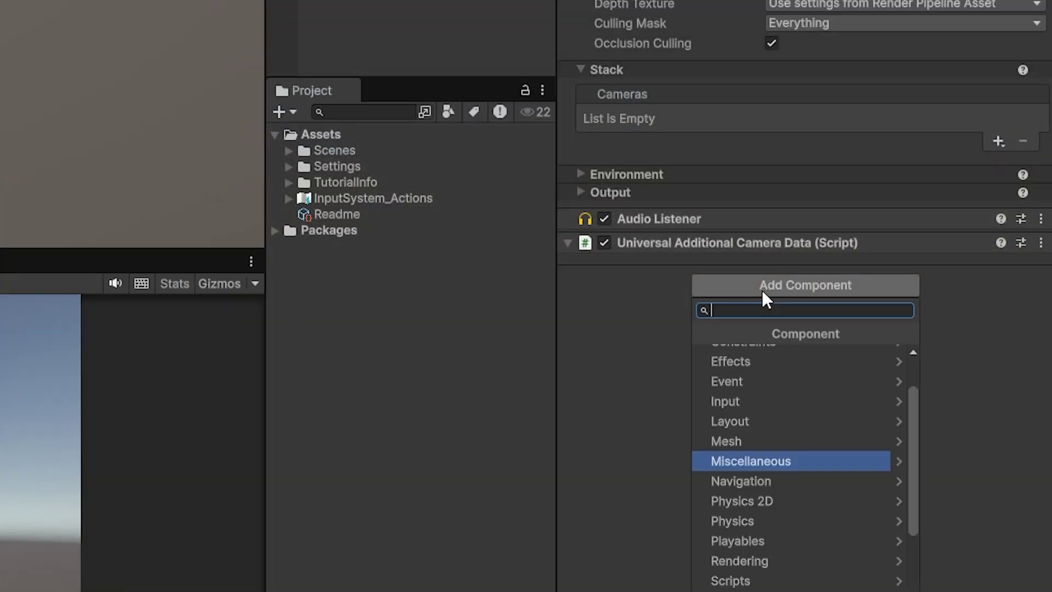
pyautogui.scroll(-3, 833, 505)
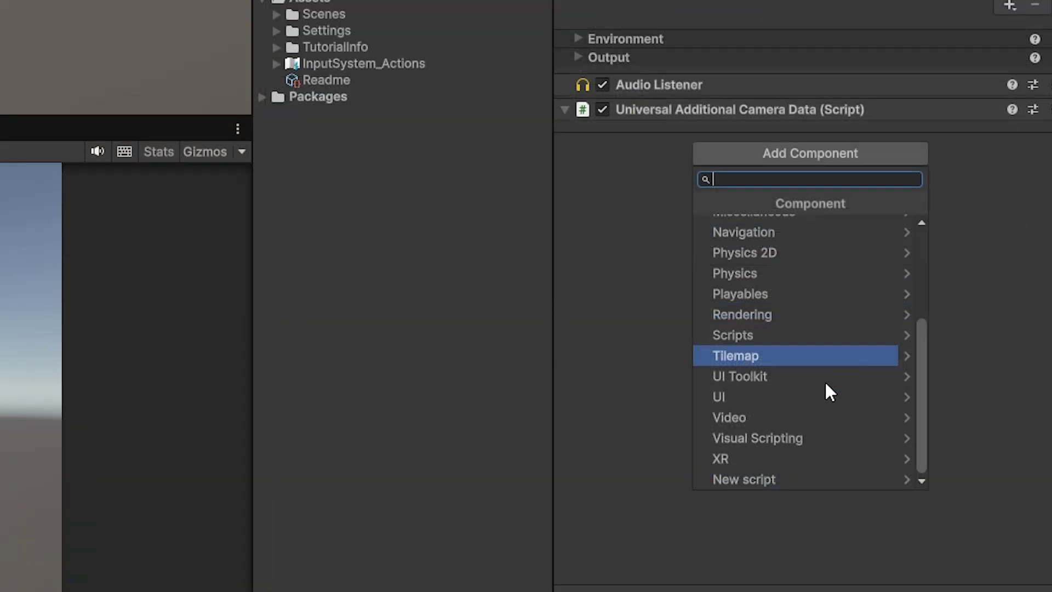
pyautogui.click(771, 478)
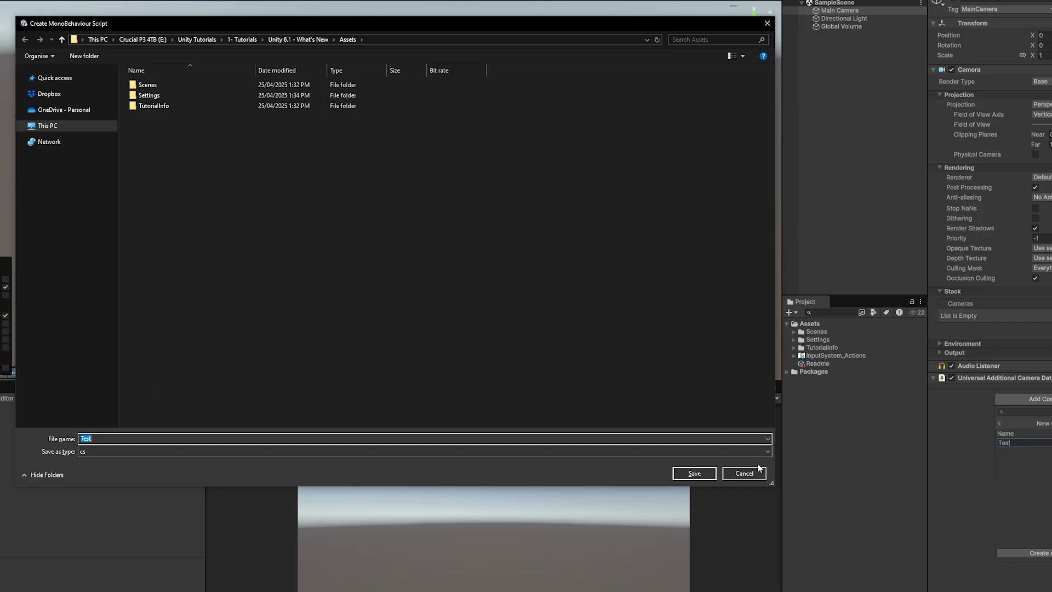
pyautogui.click(749, 474)
# - Browse the Add Component categories, including Miscellaneous, and return to the full list
pyautogui.click(1035, 399)
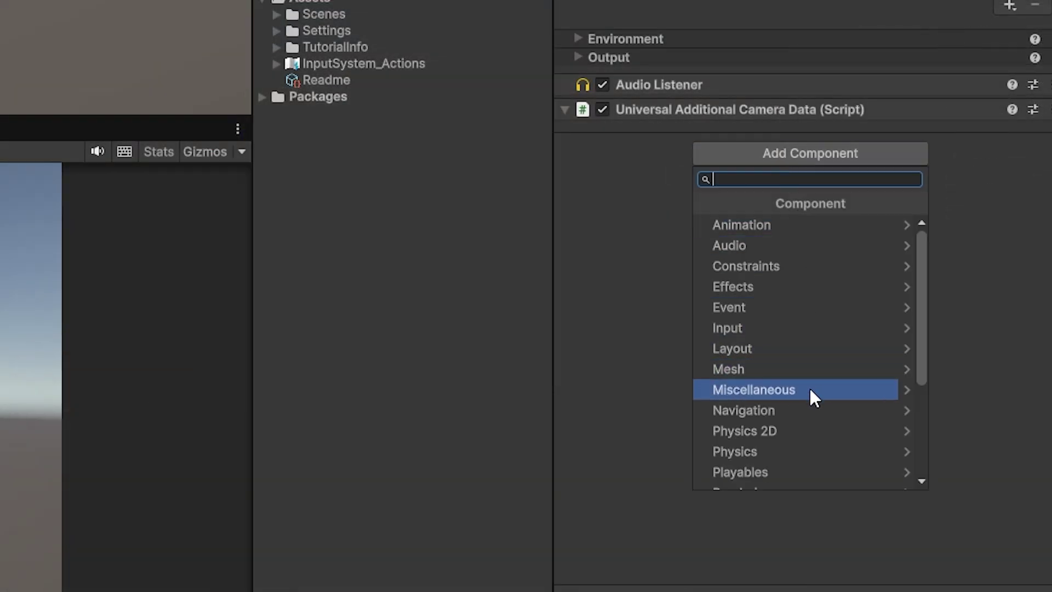
pyautogui.click(805, 388)
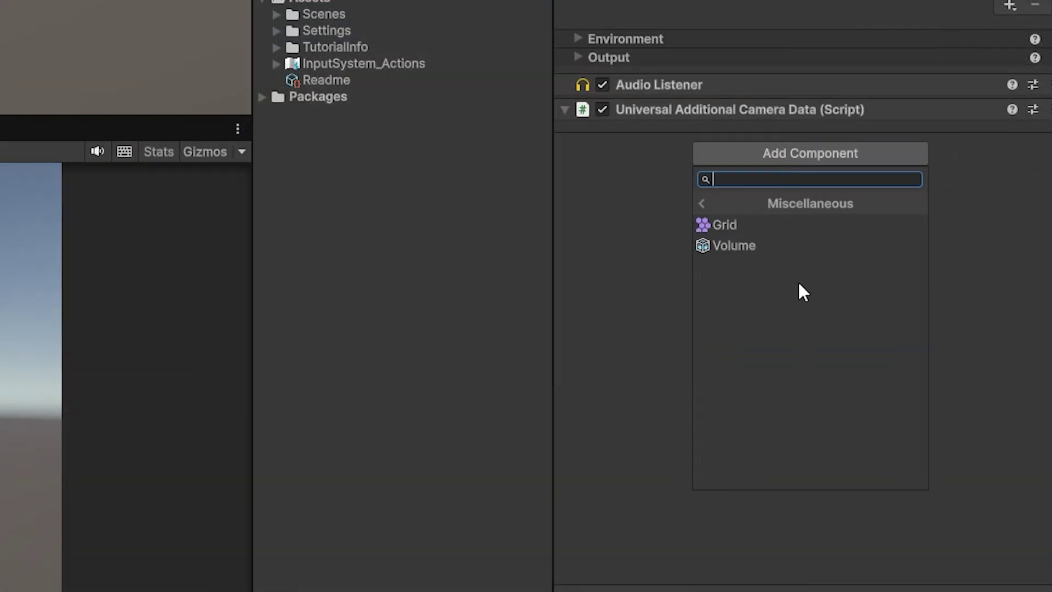
pyautogui.click(710, 204)
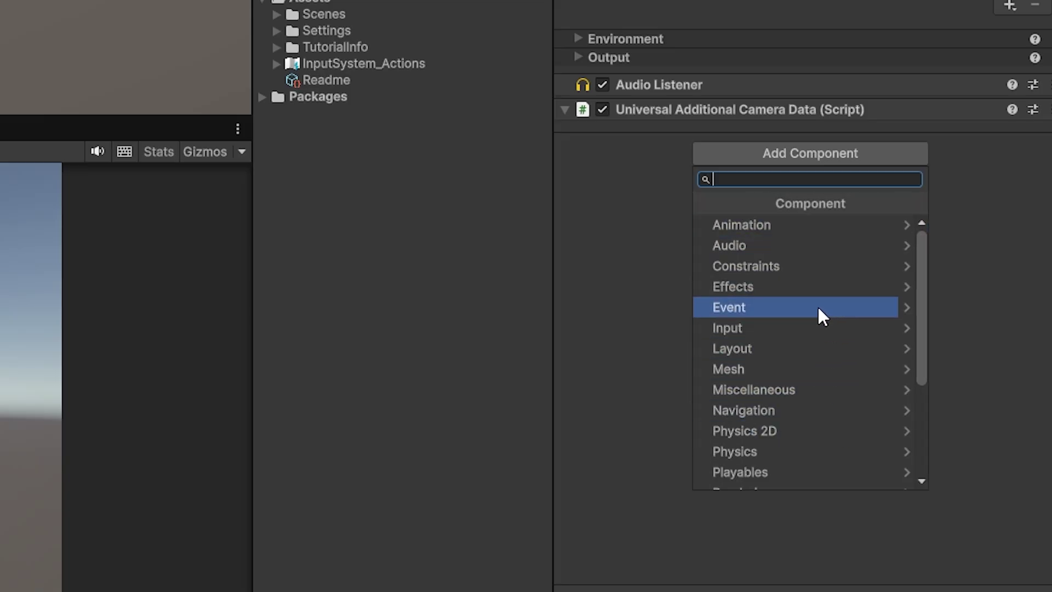
pyautogui.scroll(-5, 815, 324)
pyautogui.scroll(5, 828, 290)
pyautogui.scroll(-2, 805, 296)
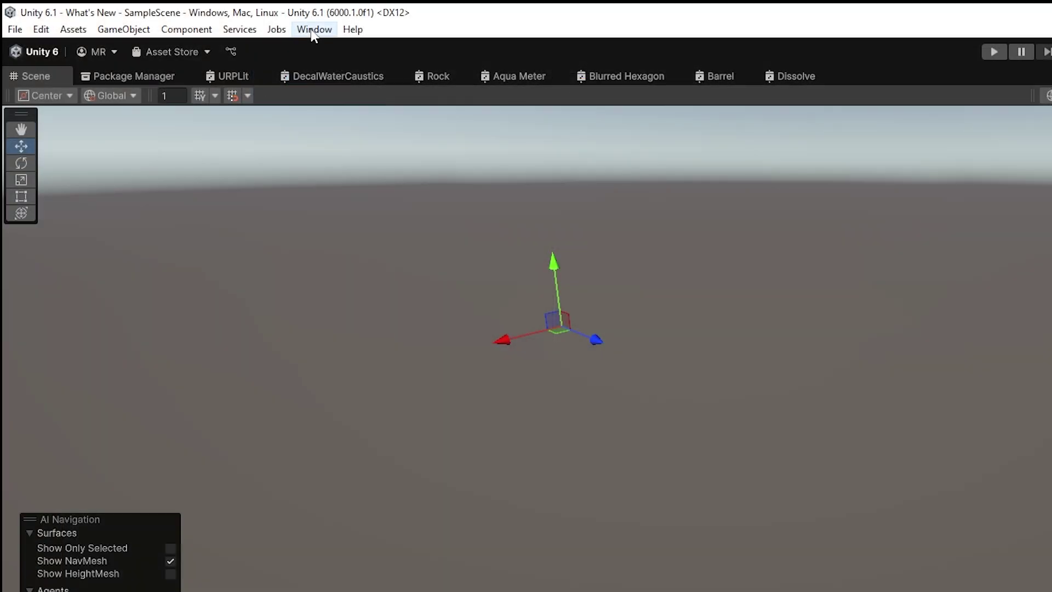
# - Open the Undo History window, reposition it, close it, then reopen the Window menu
pyautogui.click(313, 30)
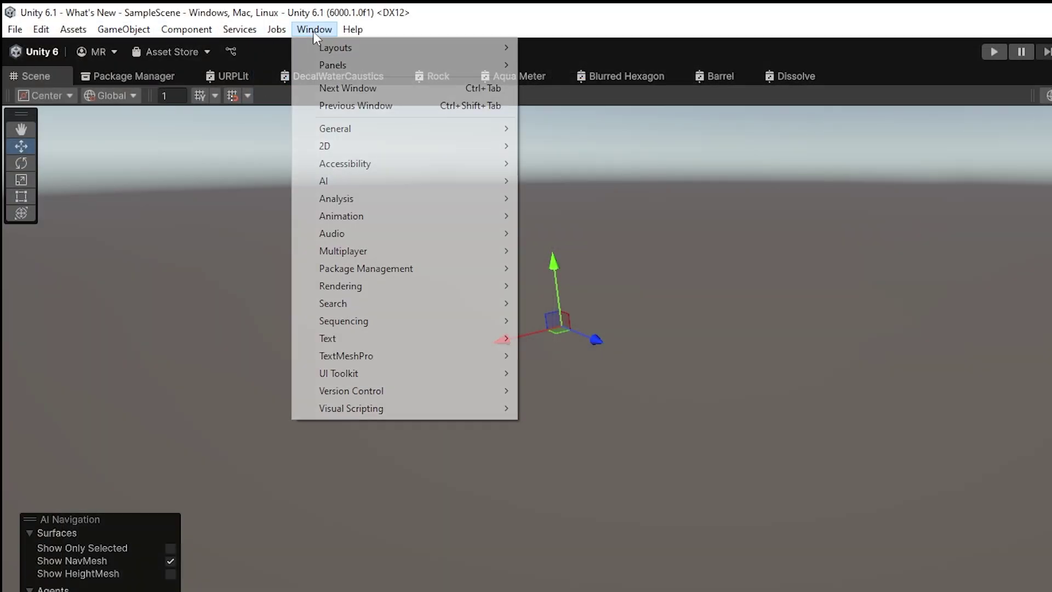
pyautogui.moveTo(373, 128)
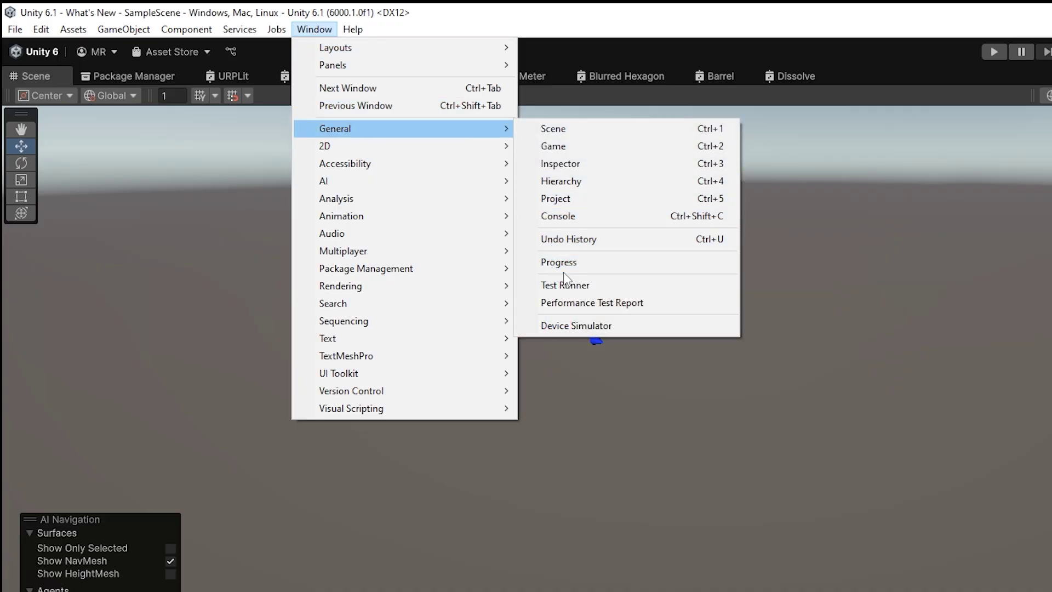
pyautogui.click(577, 241)
pyautogui.moveTo(702, 206)
pyautogui.mouseDown()
pyautogui.moveTo(662, 195)
pyautogui.moveTo(688, 202)
pyautogui.mouseUp()
pyautogui.click(844, 190)
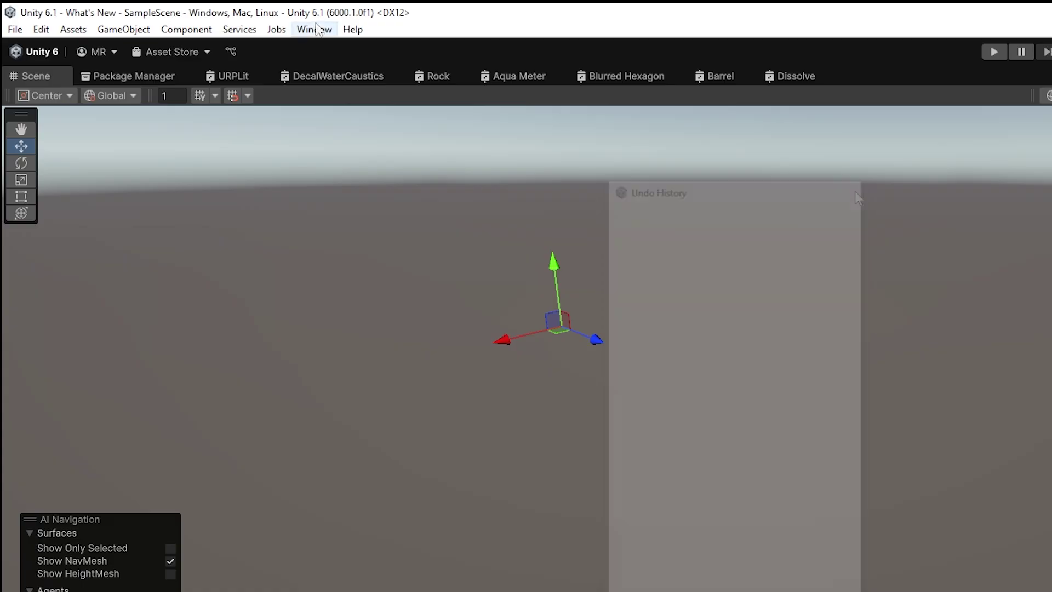
pyautogui.click(314, 29)
pyautogui.moveTo(382, 271)
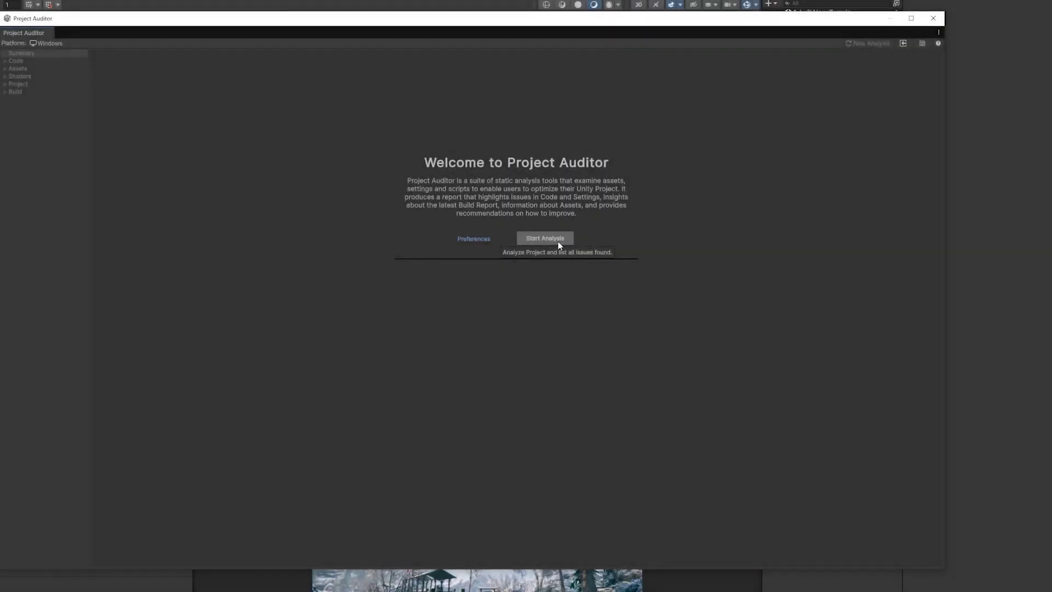
# - Install the Project Auditor package through the Package Manager
pyautogui.click(557, 240)
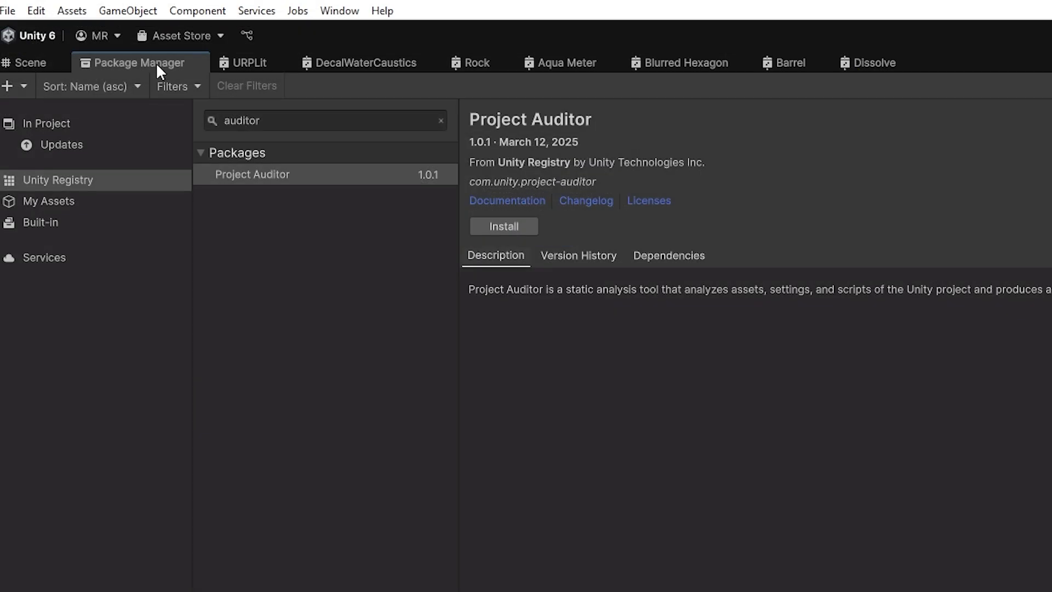
pyautogui.click(337, 11)
pyautogui.moveTo(458, 277)
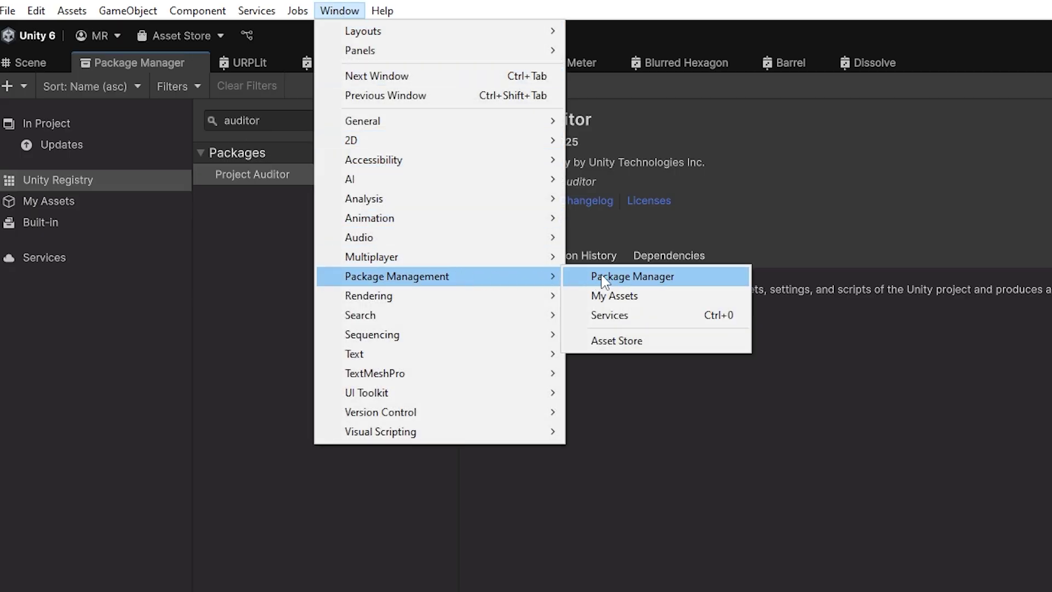
pyautogui.click(90, 185)
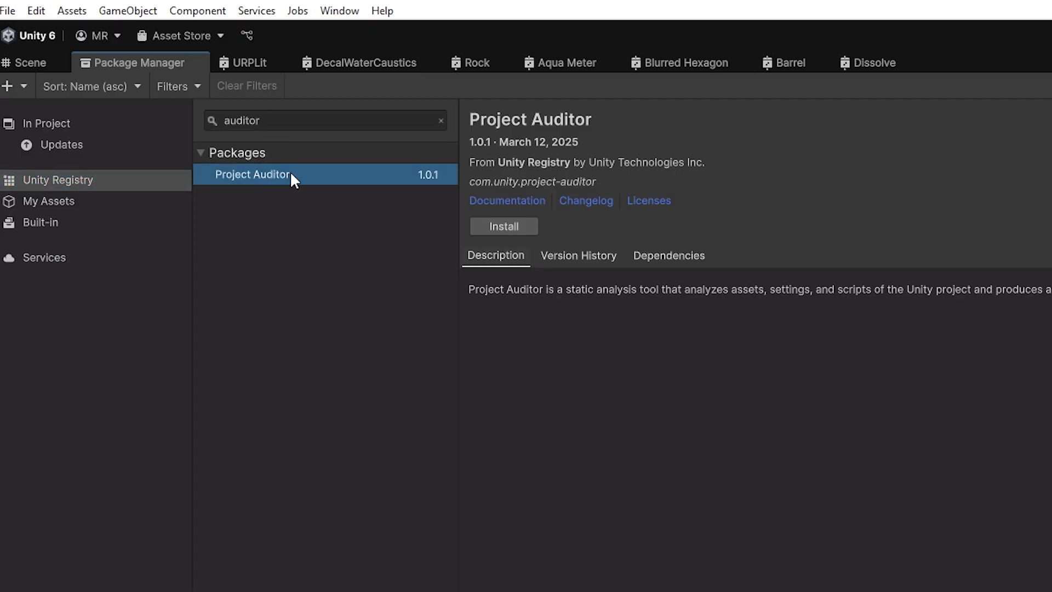
pyautogui.click(513, 226)
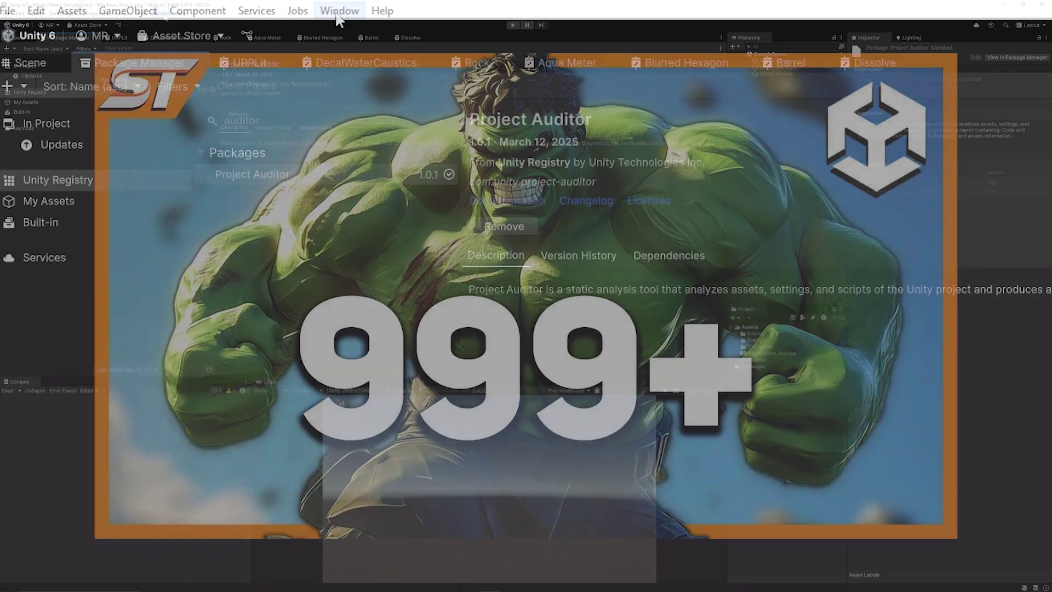
# - Open the Project Auditor window from the Window > Analysis menu
pyautogui.click(160, 14)
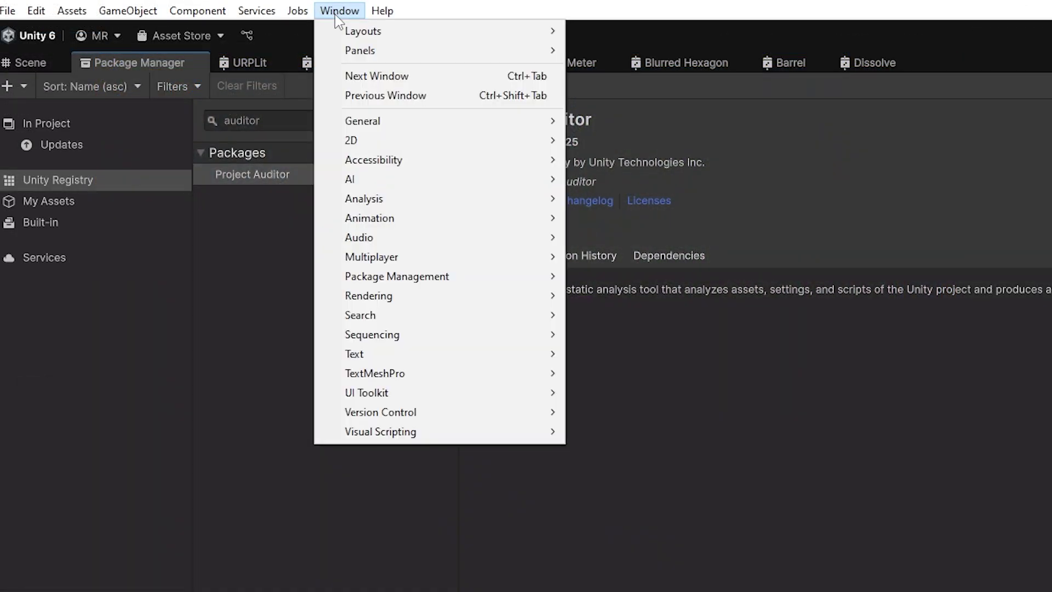
pyautogui.moveTo(397, 198)
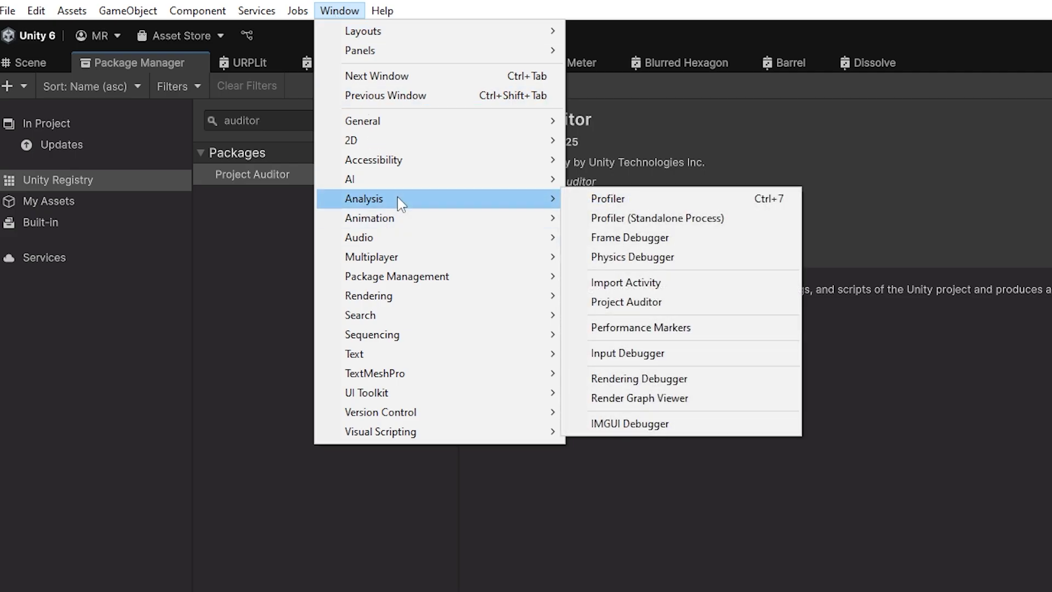
pyautogui.click(655, 303)
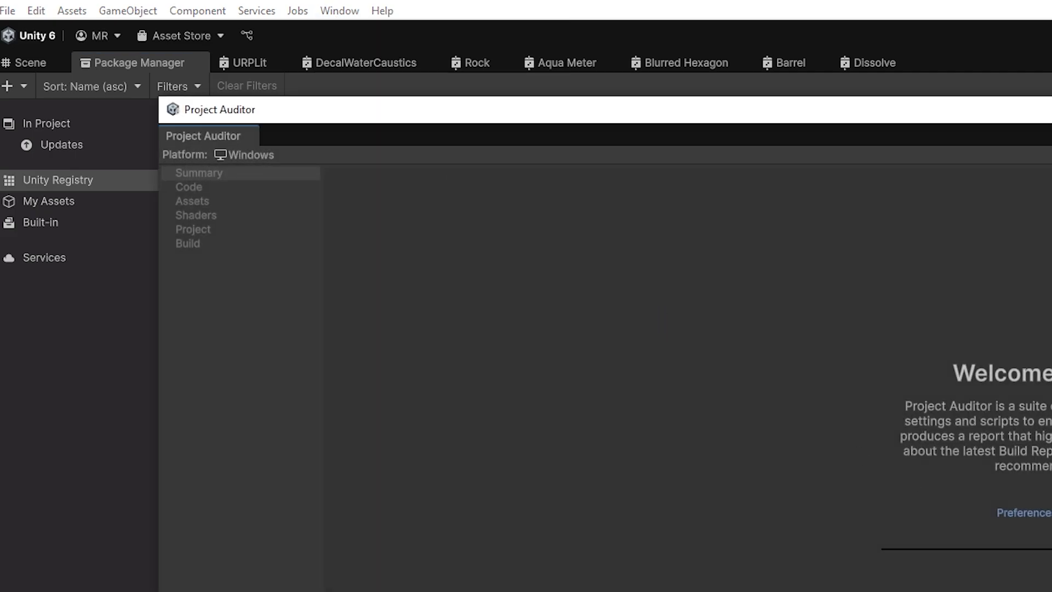
# - Run the analysis, inspect the Splash Screen and Prebake Collision Meshes issues, then view Build Size
pyautogui.click(541, 247)
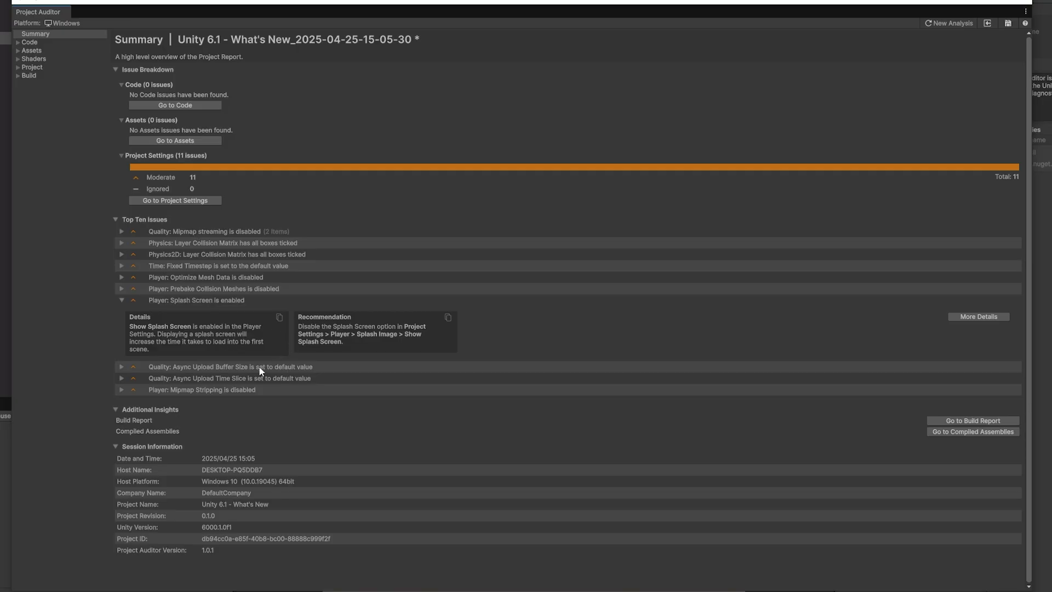
pyautogui.click(195, 300)
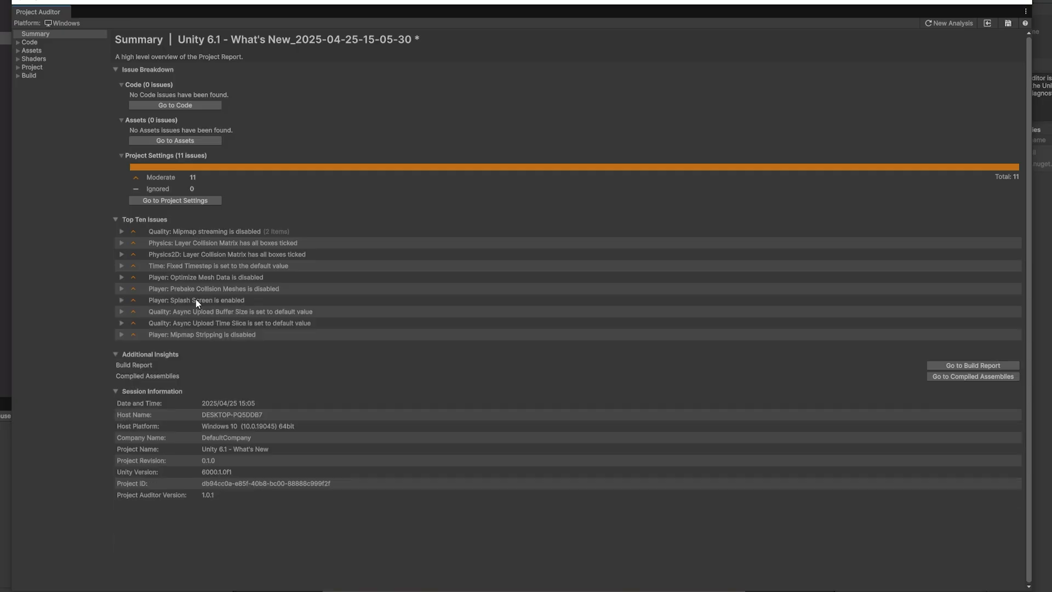
pyautogui.click(234, 289)
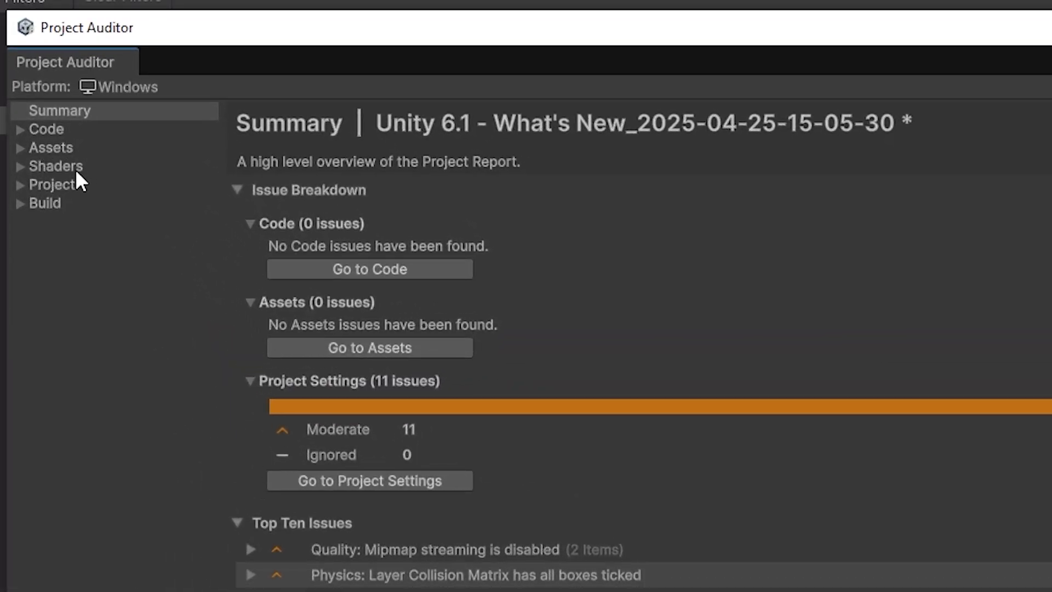
pyautogui.click(33, 205)
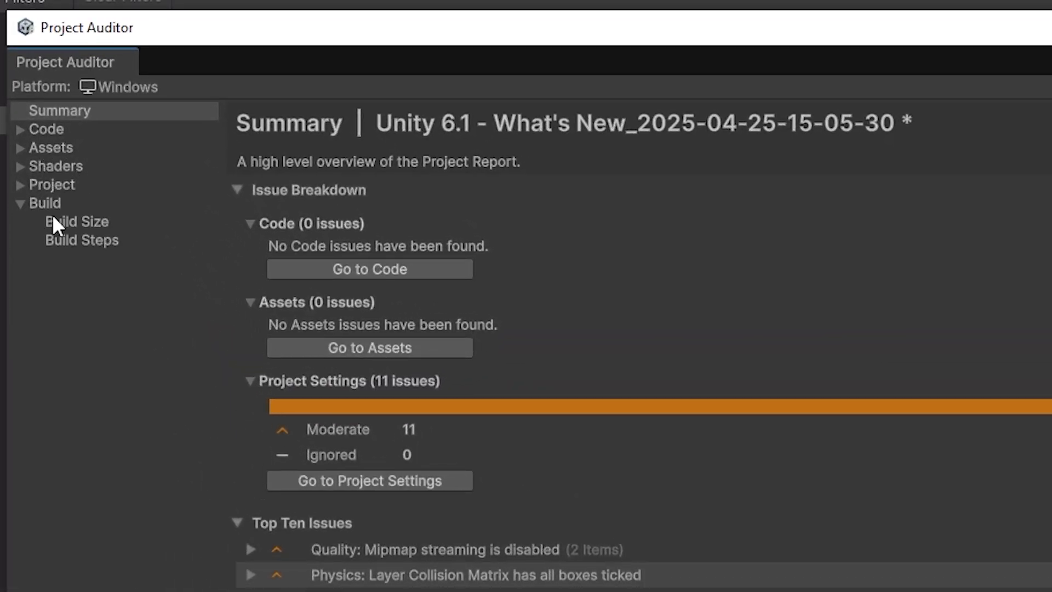
pyautogui.click(55, 223)
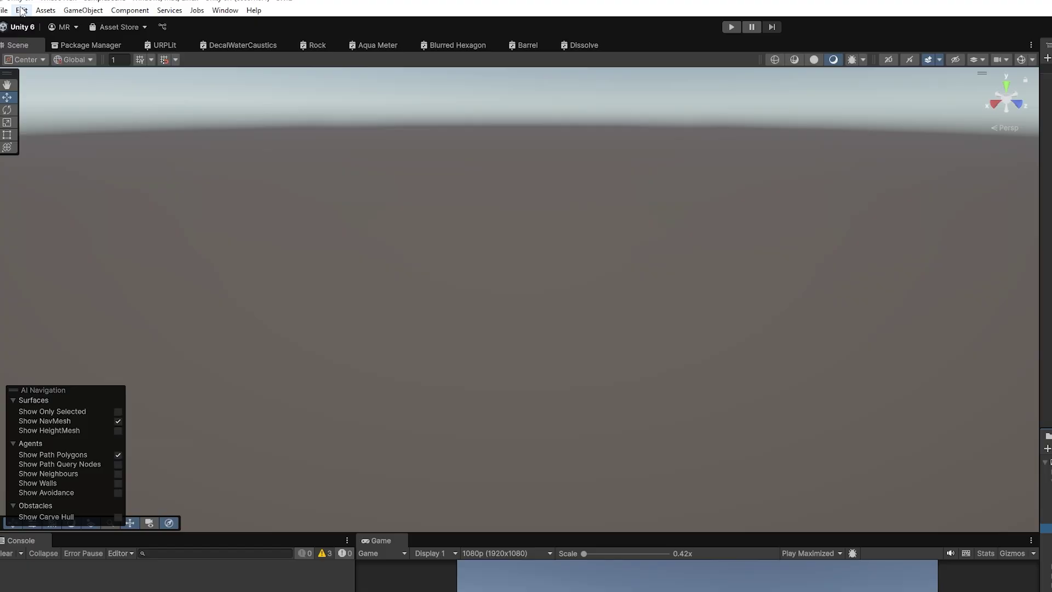
# - Locate and inspect the default PC_RPAsset pipeline asset from the Graphics project settings
pyautogui.click(21, 10)
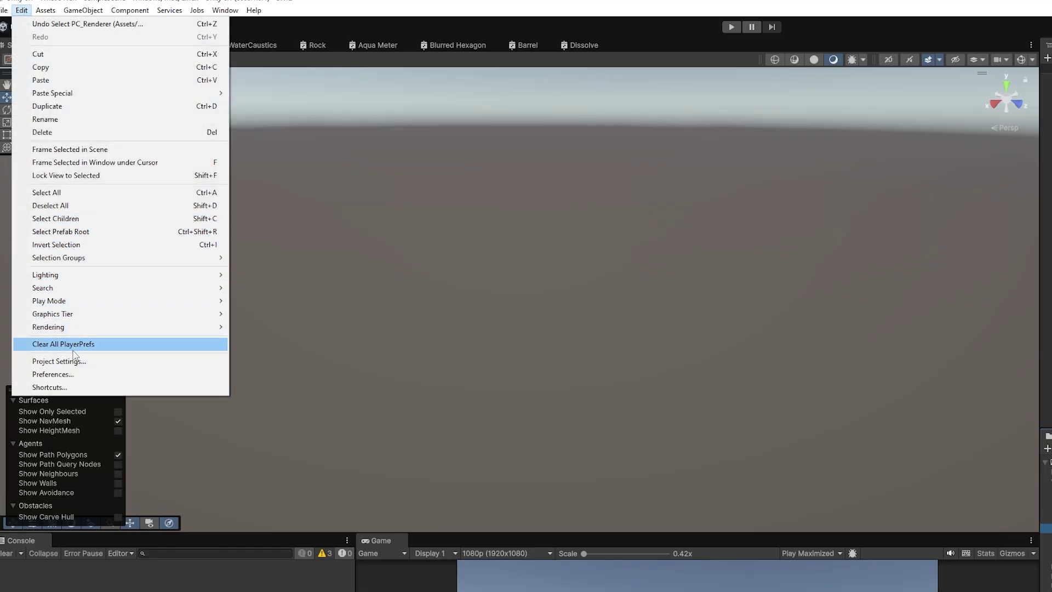
pyautogui.click(76, 361)
pyautogui.click(83, 81)
pyautogui.click(622, 89)
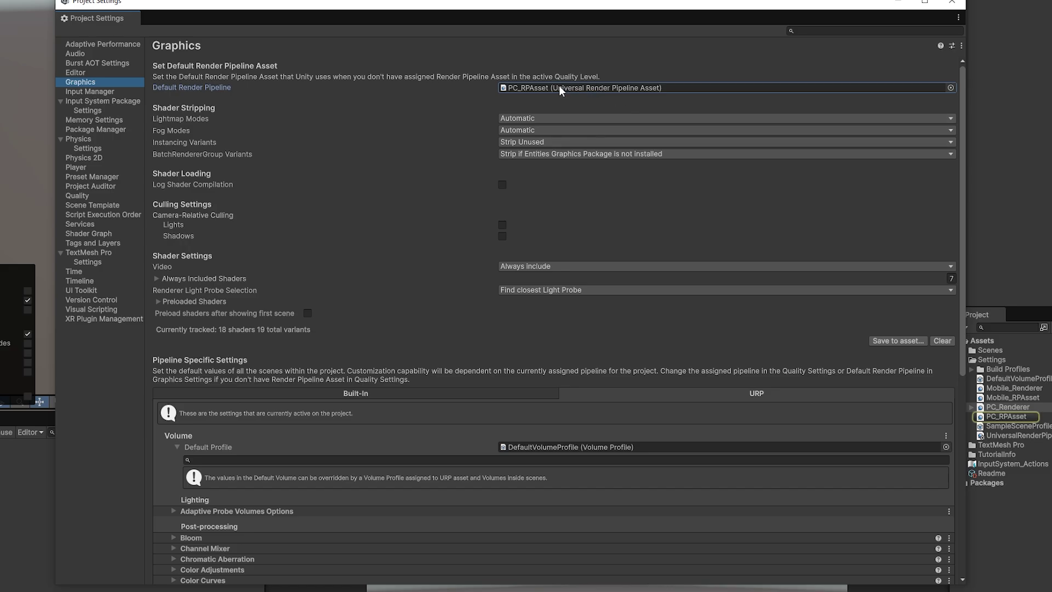
pyautogui.click(1007, 417)
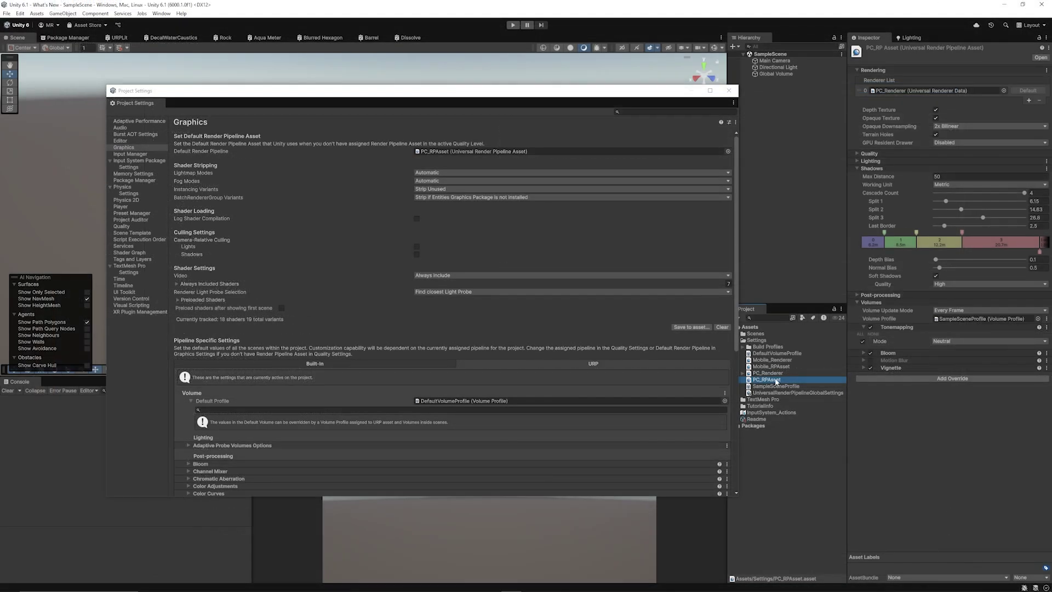
# - Select the PC_Renderer asset and choose Deferred+ as its Rendering Path
pyautogui.click(921, 90)
pyautogui.click(769, 373)
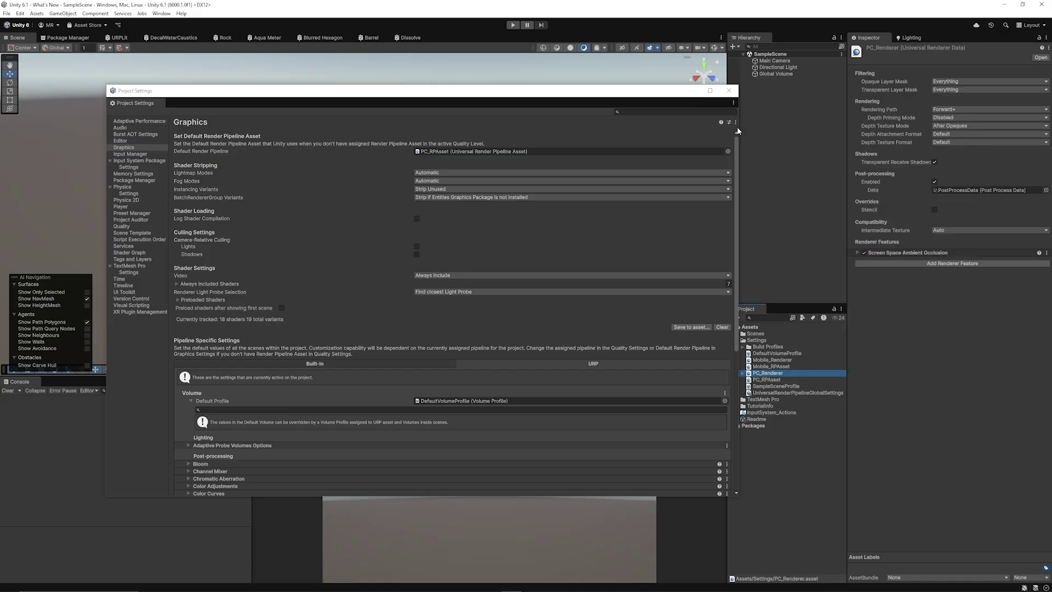
pyautogui.click(729, 91)
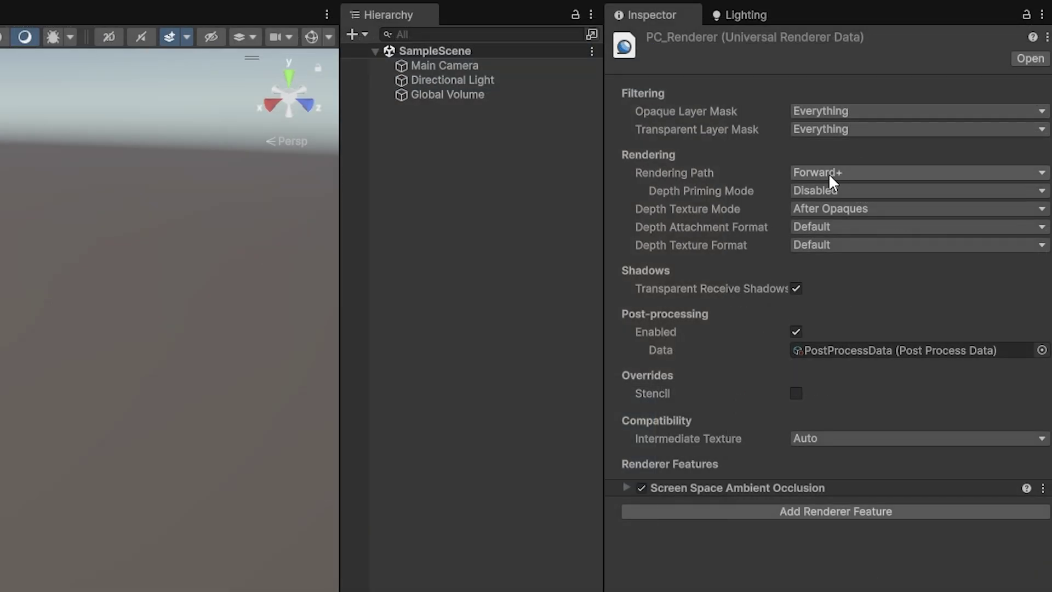
pyautogui.click(829, 173)
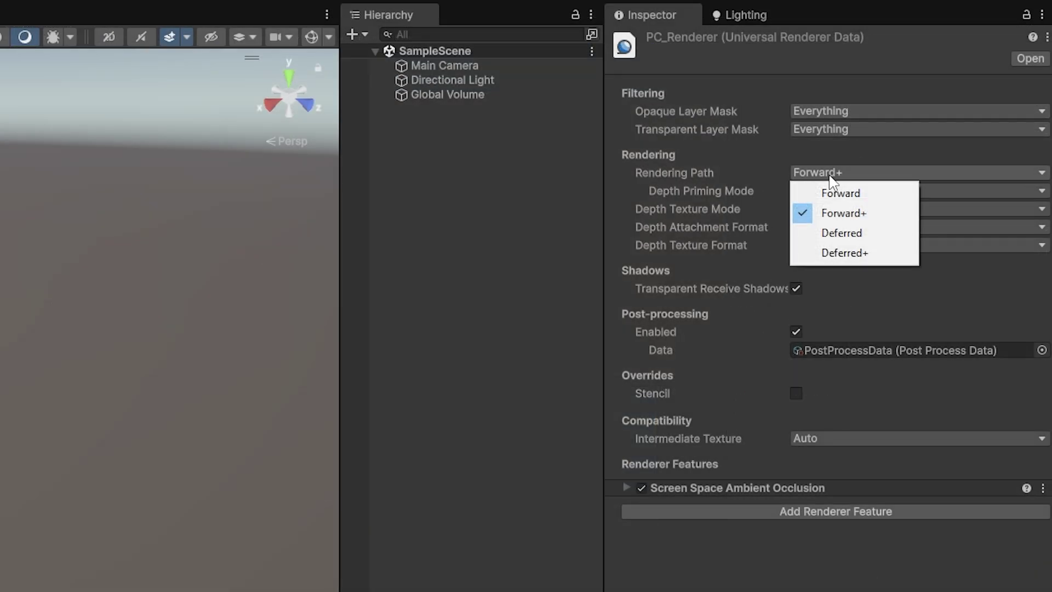
pyautogui.click(876, 260)
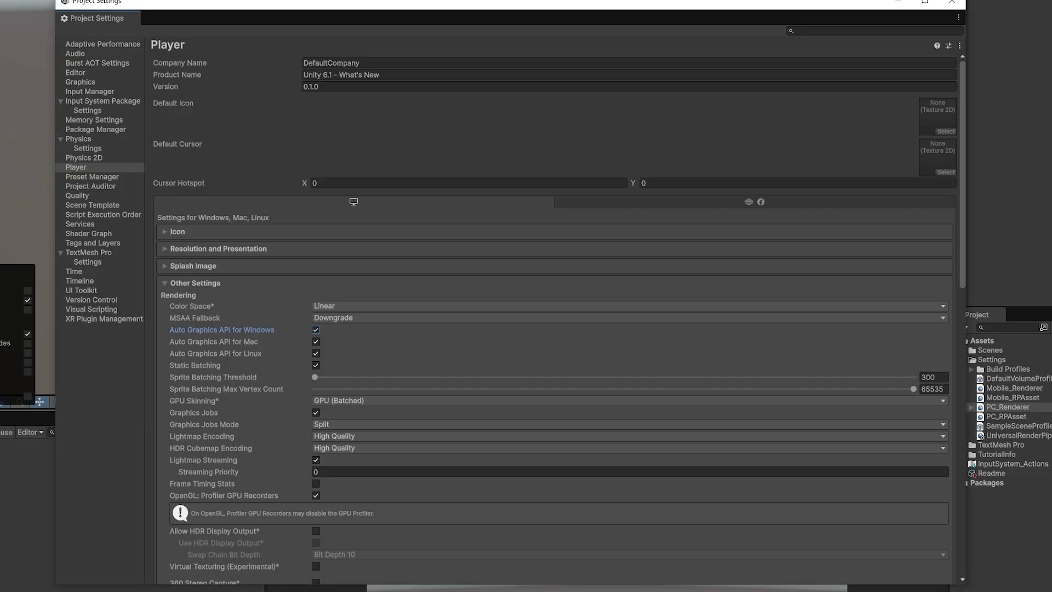
# - On the Player settings page, uncheck Auto Graphics API for Windows
pyautogui.click(78, 169)
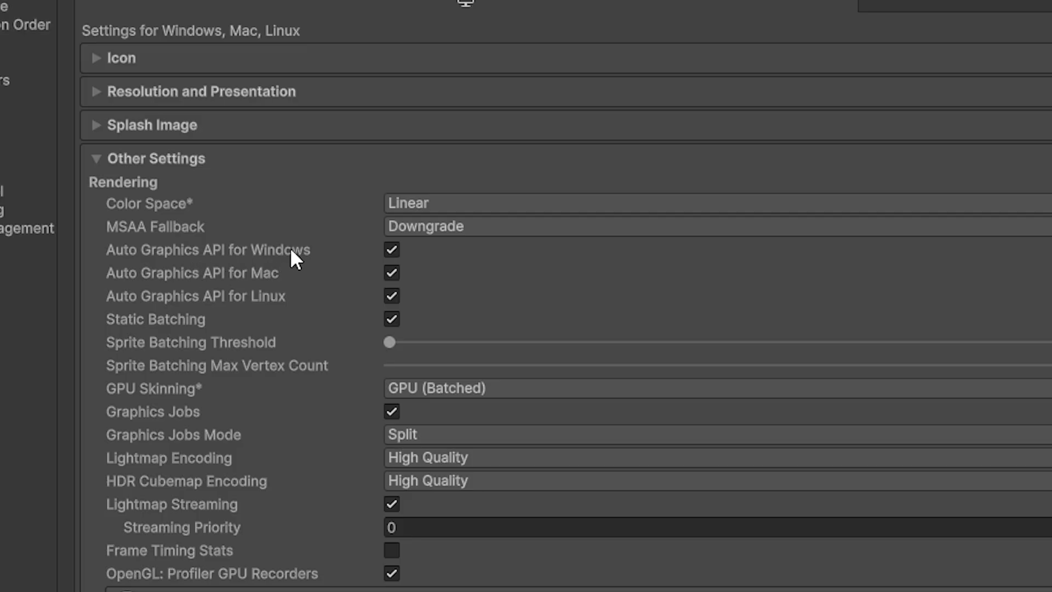
pyautogui.click(392, 251)
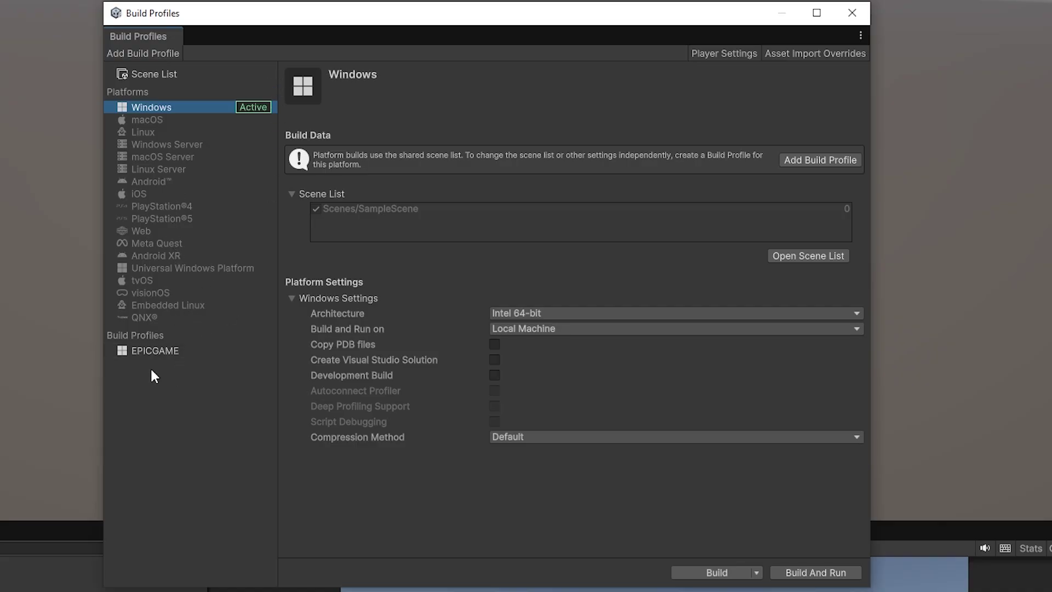
# - On the EPICGAME profile, enable Override Global Quality Settings and select the PC quality level
pyautogui.click(163, 351)
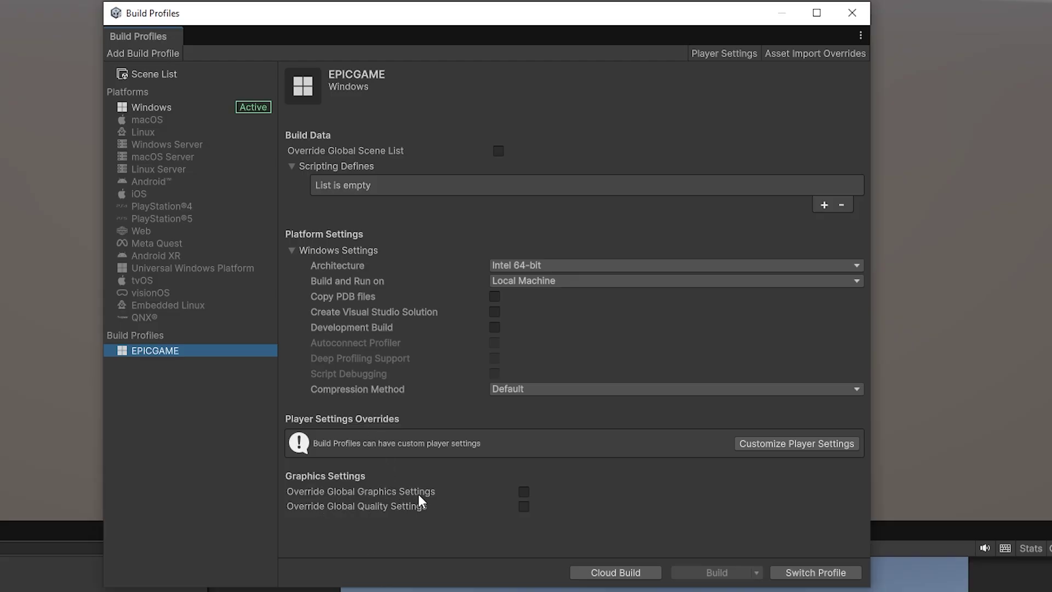
pyautogui.click(524, 506)
pyautogui.scroll(-1, 640, 402)
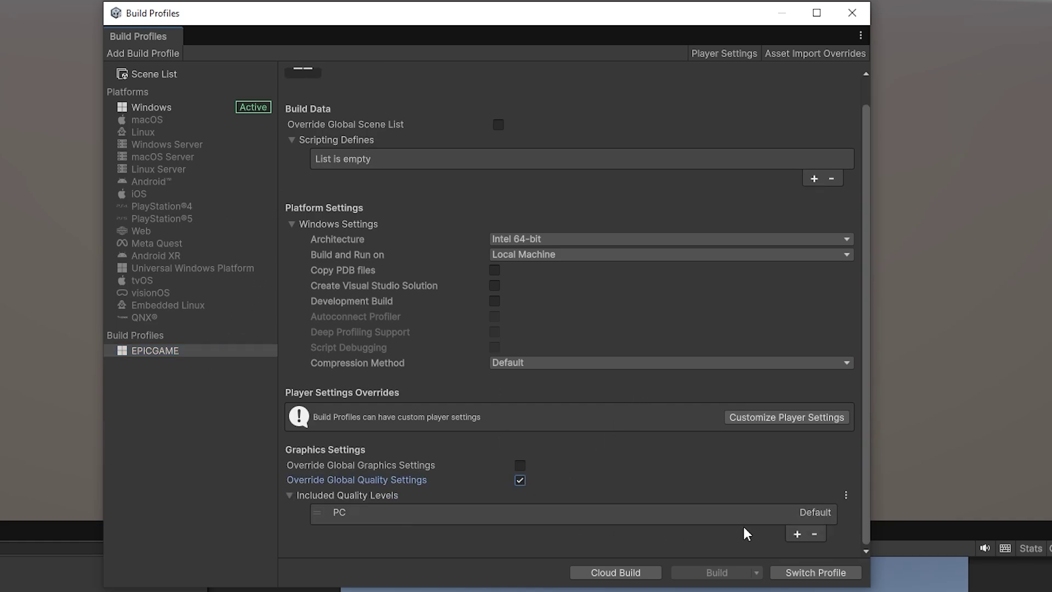
pyautogui.click(320, 518)
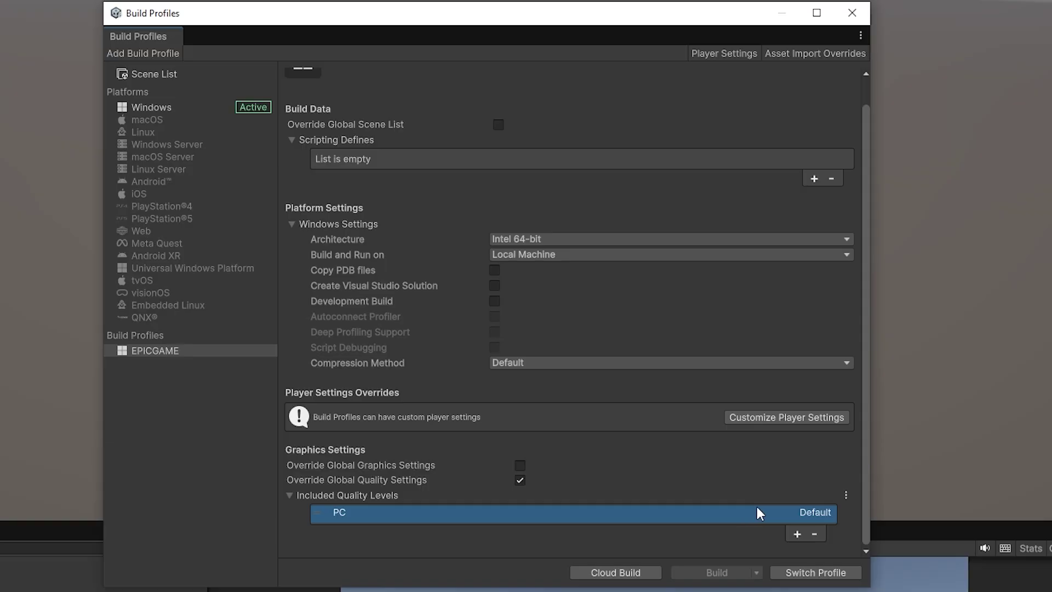
pyautogui.click(797, 533)
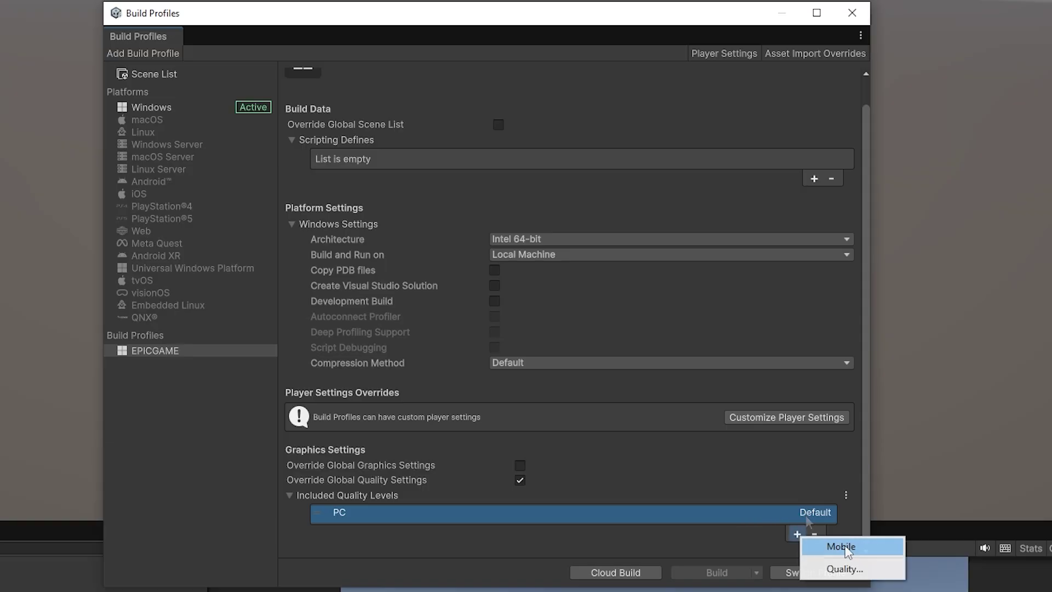
pyautogui.click(294, 495)
# - Turn on Override Global Graphics Settings, then remove that override again, confirming the prompt
pyautogui.click(524, 492)
pyautogui.scroll(-3, 522, 326)
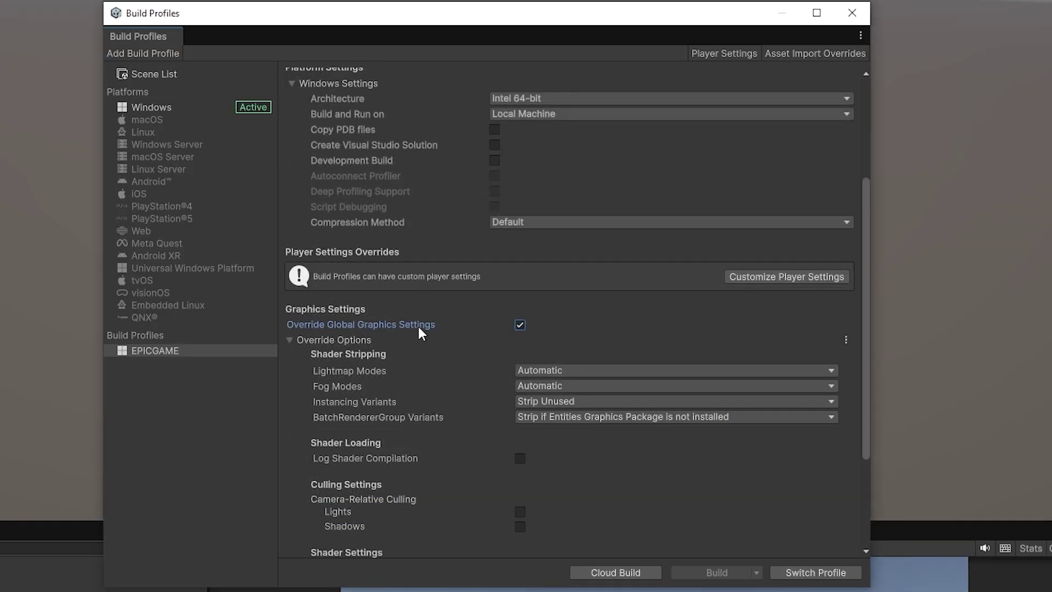
pyautogui.scroll(-3, 469, 416)
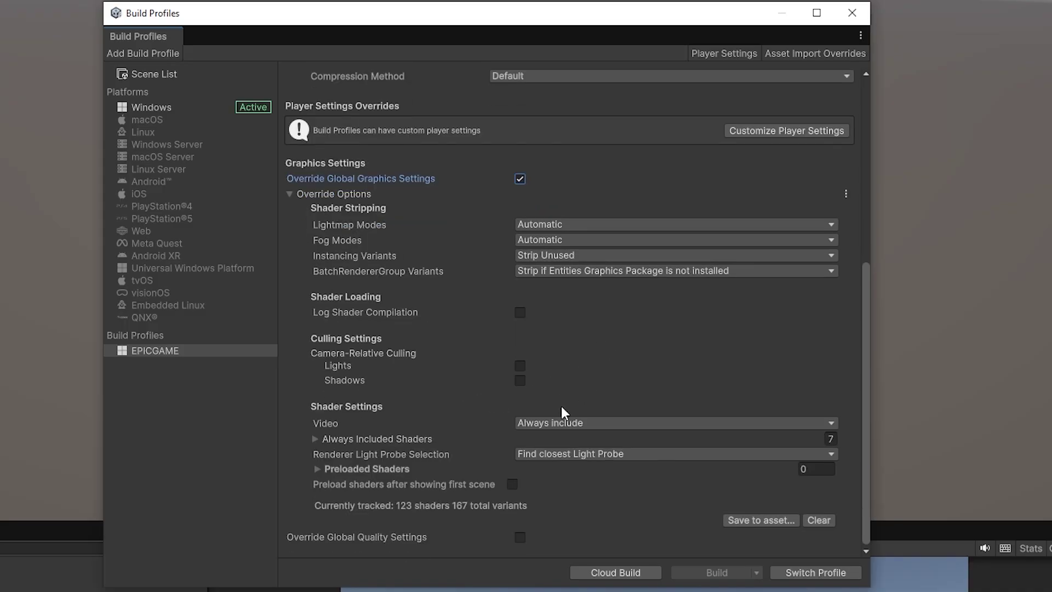
pyautogui.click(520, 179)
pyautogui.press('Return')
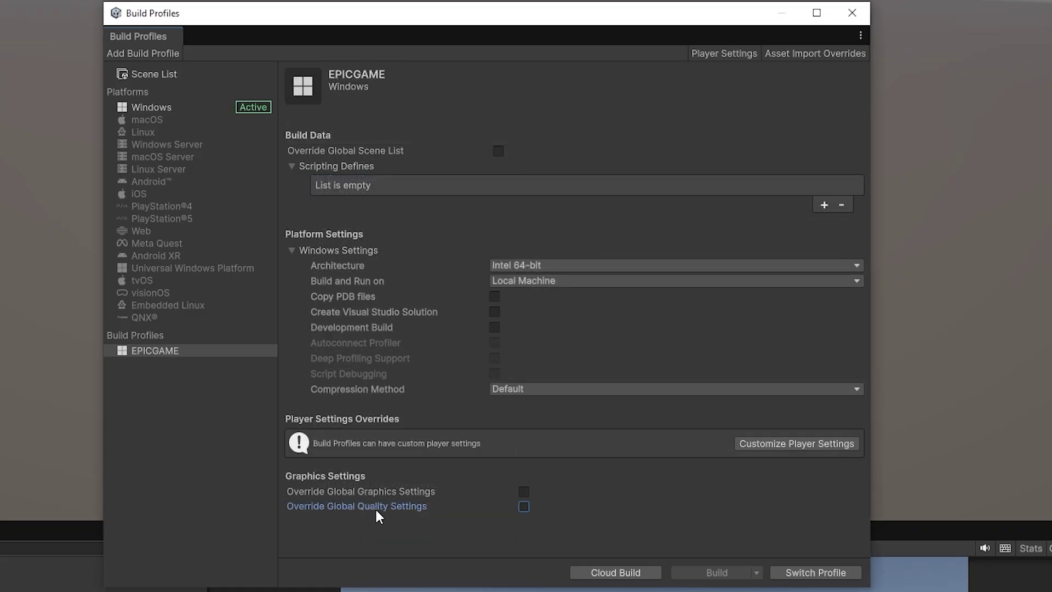
# - Re-enable the quality settings override and list the quality levels available to add
pyautogui.click(524, 507)
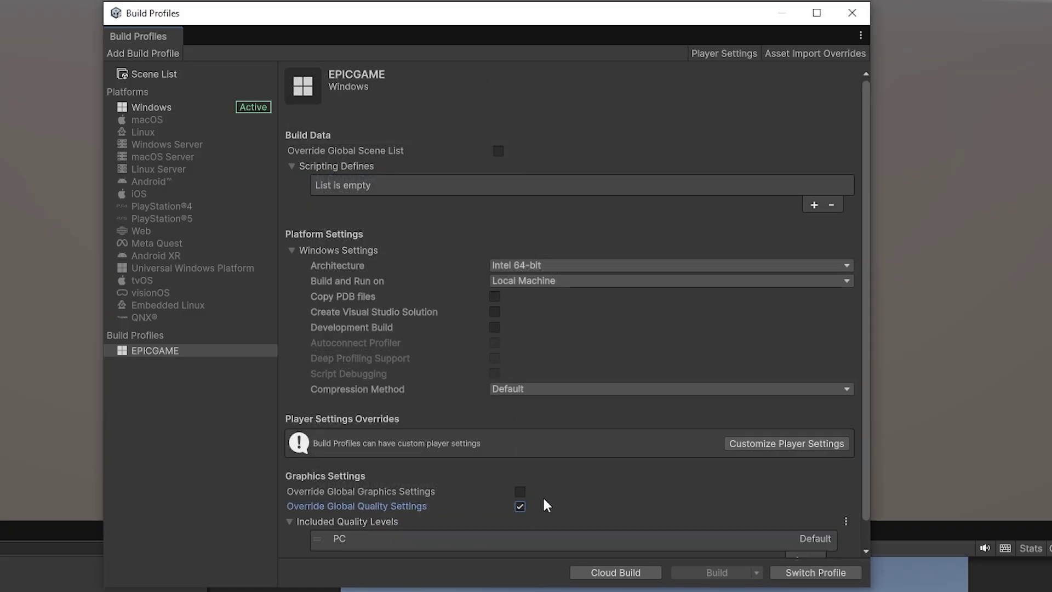
pyautogui.scroll(-2, 493, 499)
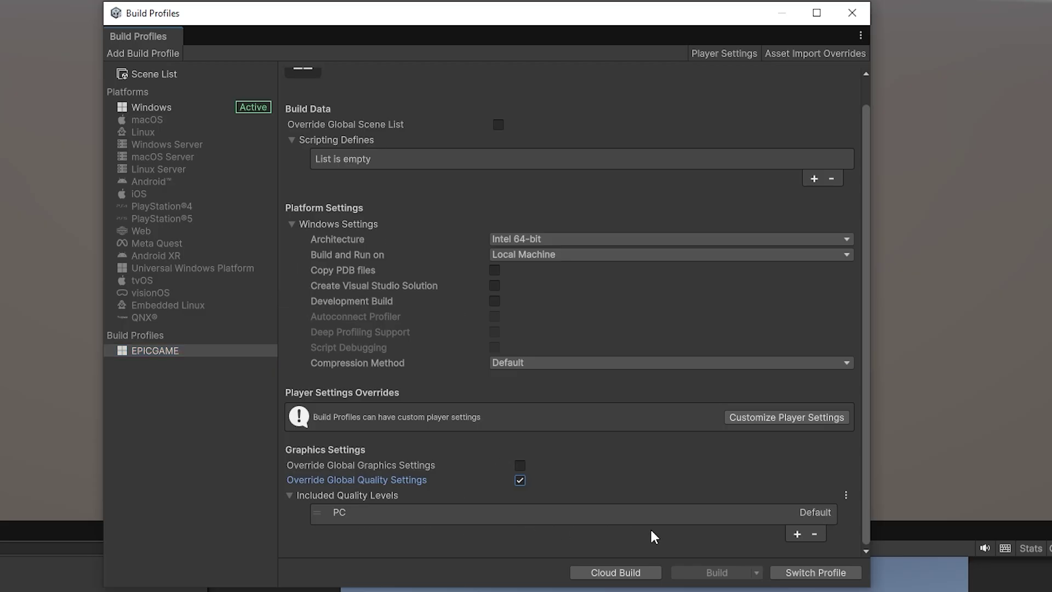
pyautogui.click(796, 535)
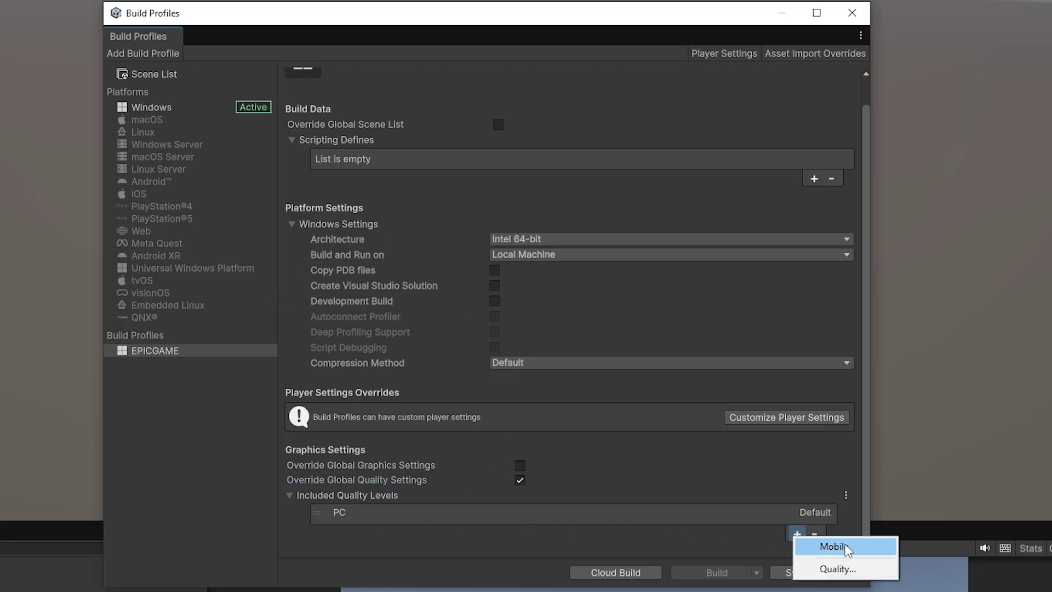
pyautogui.click(863, 571)
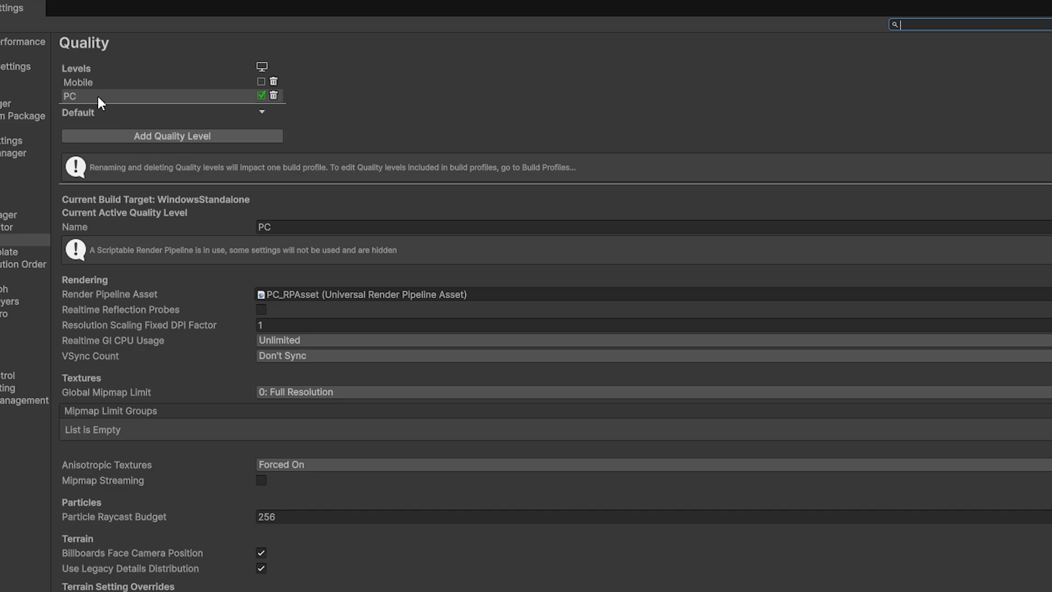
pyautogui.click(85, 82)
pyautogui.click(80, 96)
pyautogui.click(79, 83)
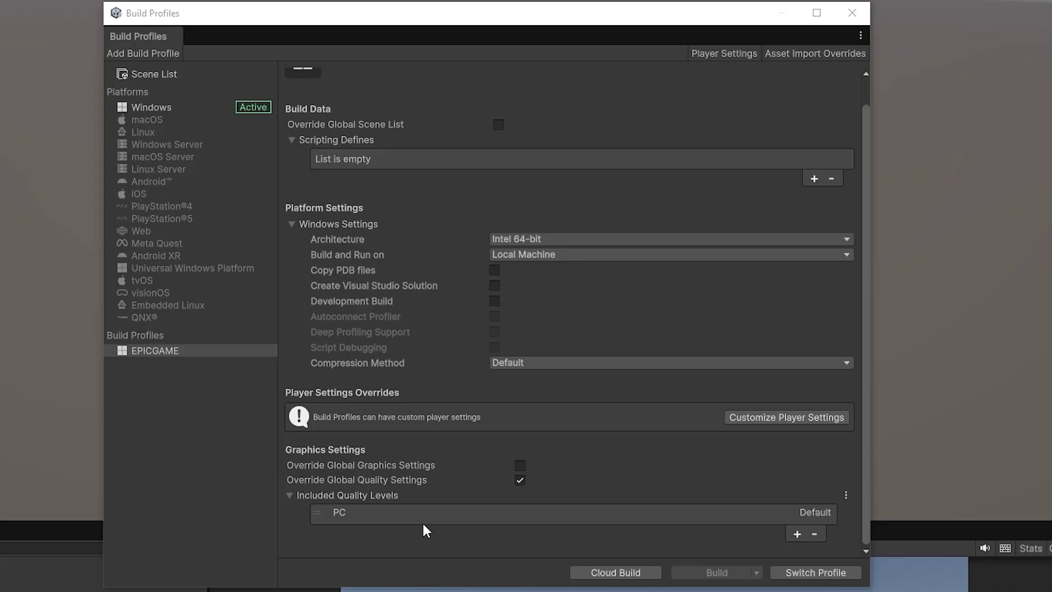
# - Start a Cloud Build setup, then dismiss the Build Automation prompt
pyautogui.click(623, 575)
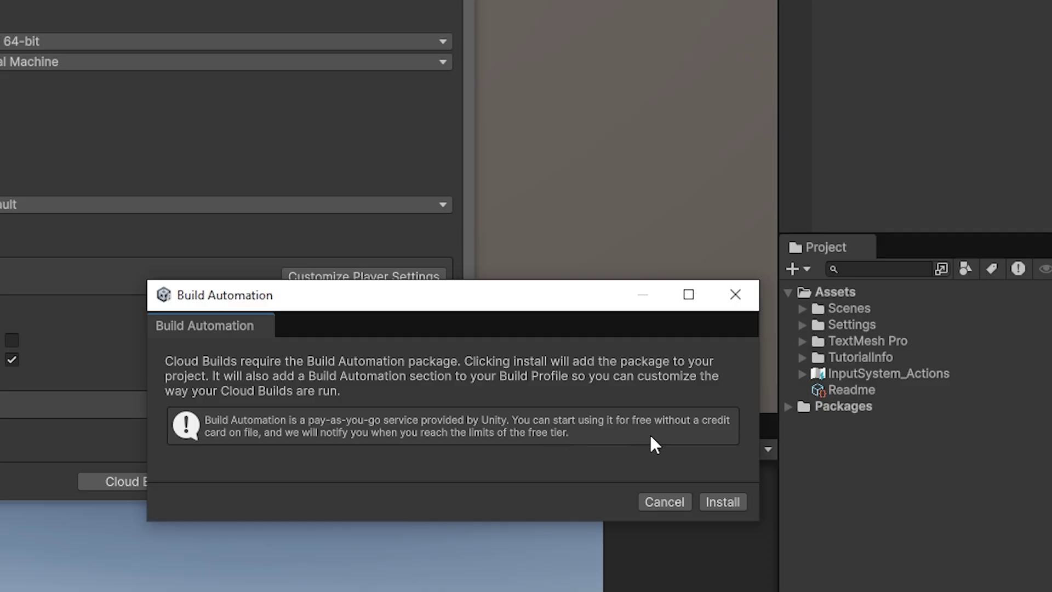
pyautogui.click(735, 294)
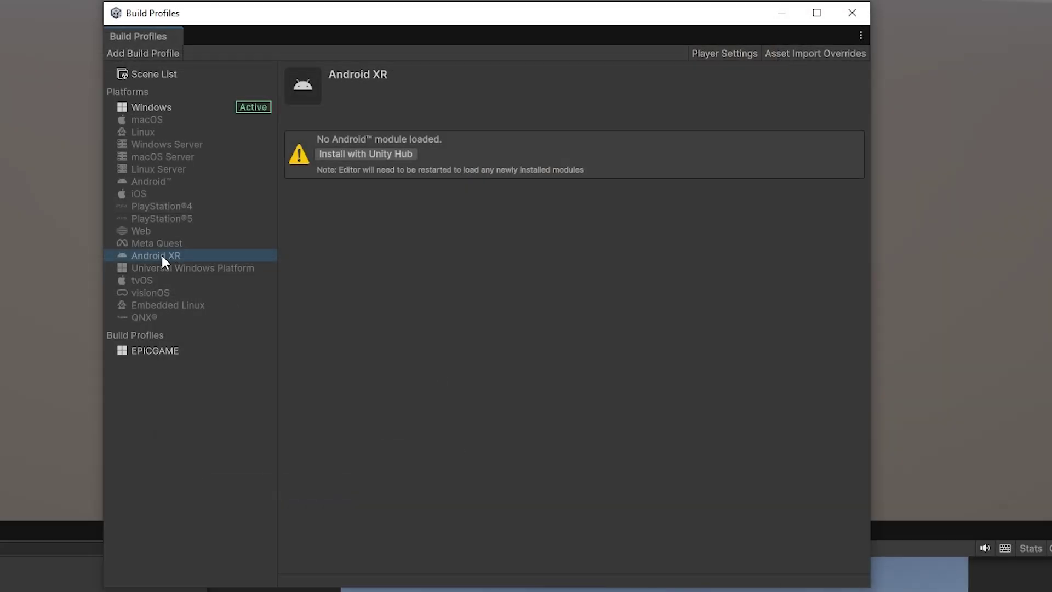
# - View Meta Quest, then the Web platform, and install the missing Web build module
pyautogui.click(169, 245)
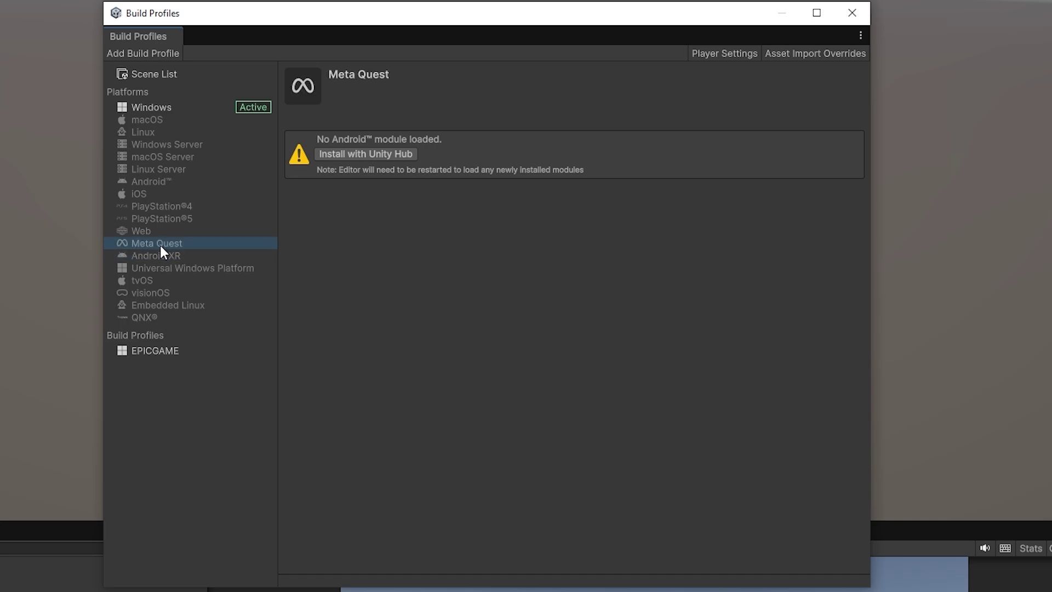
pyautogui.click(153, 232)
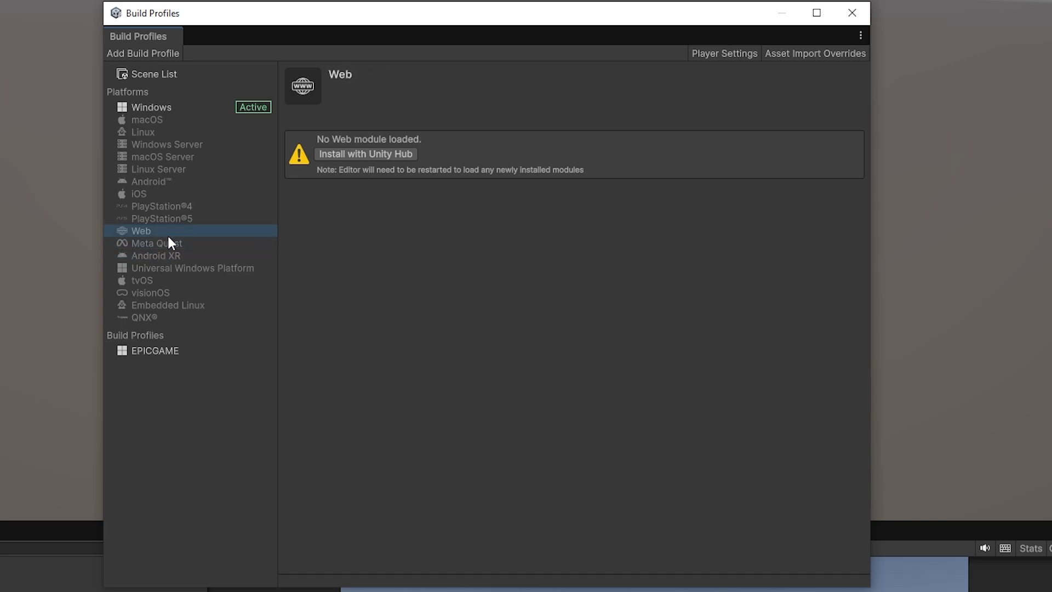
pyautogui.click(343, 153)
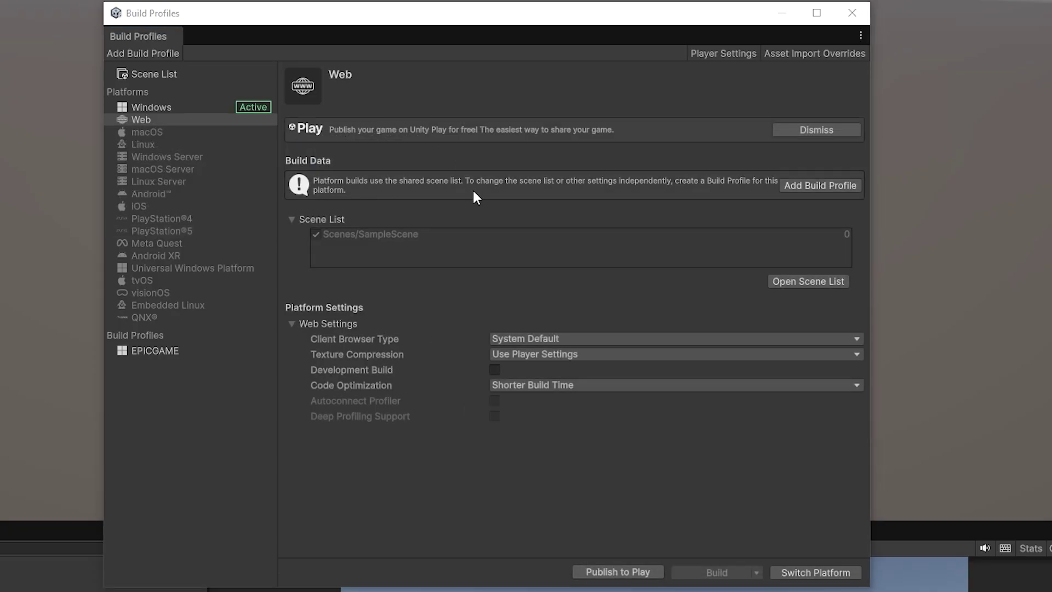
# - Try Publish to Unity Play, close its notice, and begin adding a new build profile
pyautogui.click(621, 571)
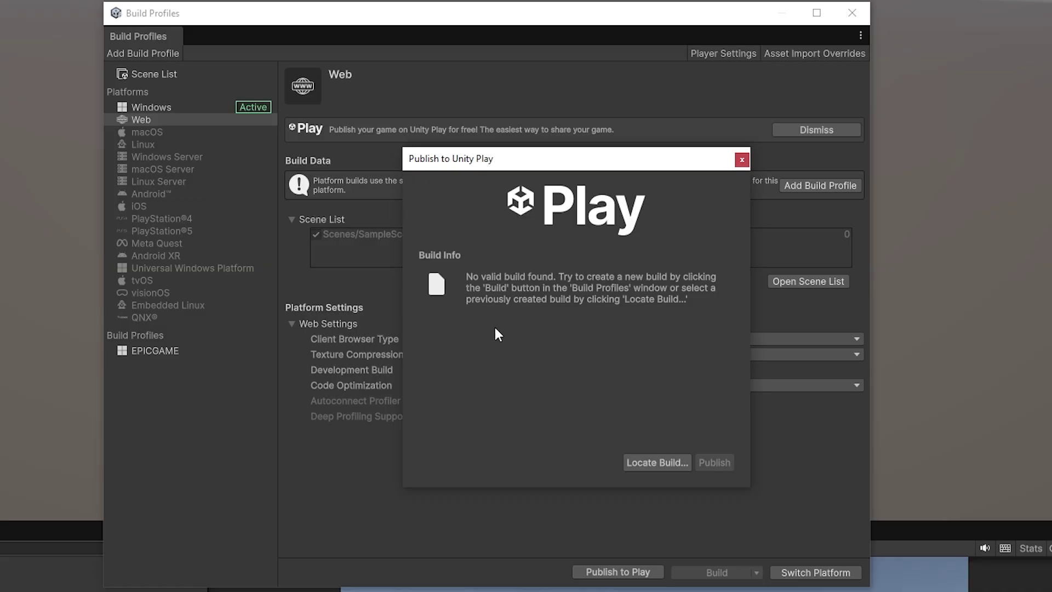
pyautogui.click(742, 160)
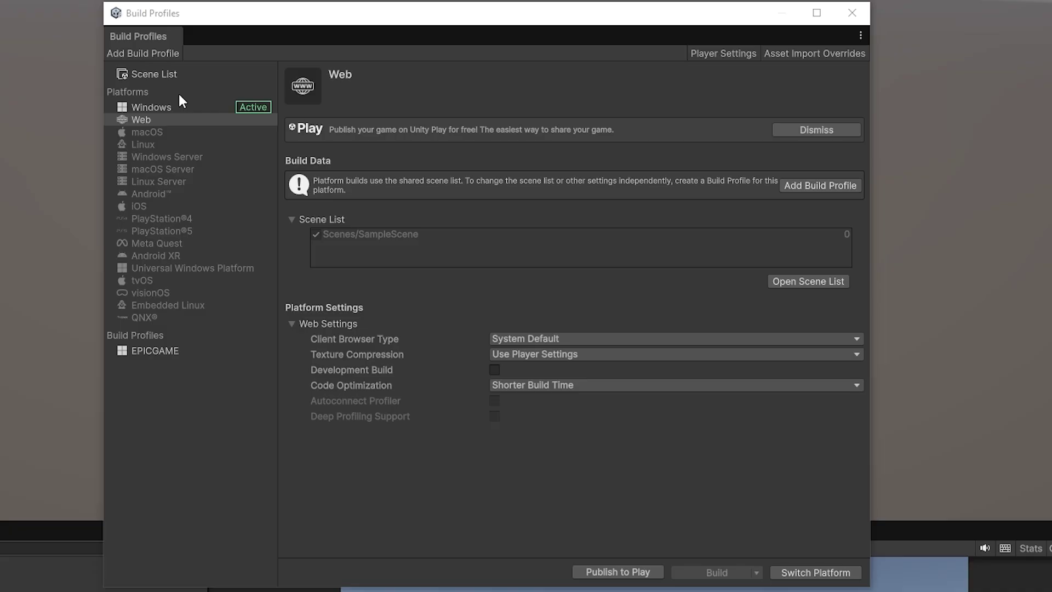
pyautogui.click(137, 51)
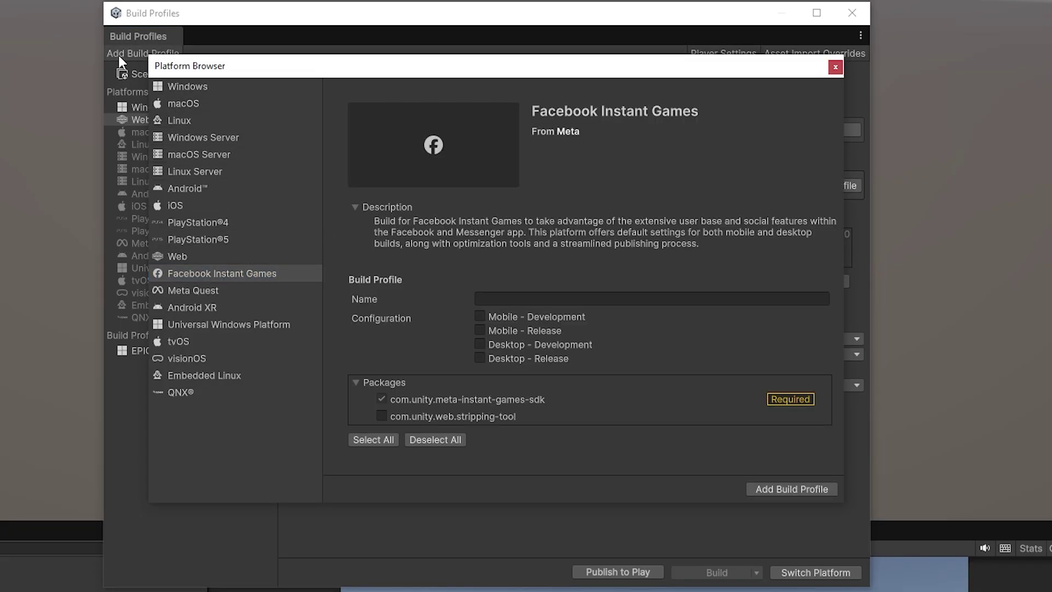
# - Select Facebook Instant Games in the Platform Browser to review its description and packages
pyautogui.click(228, 276)
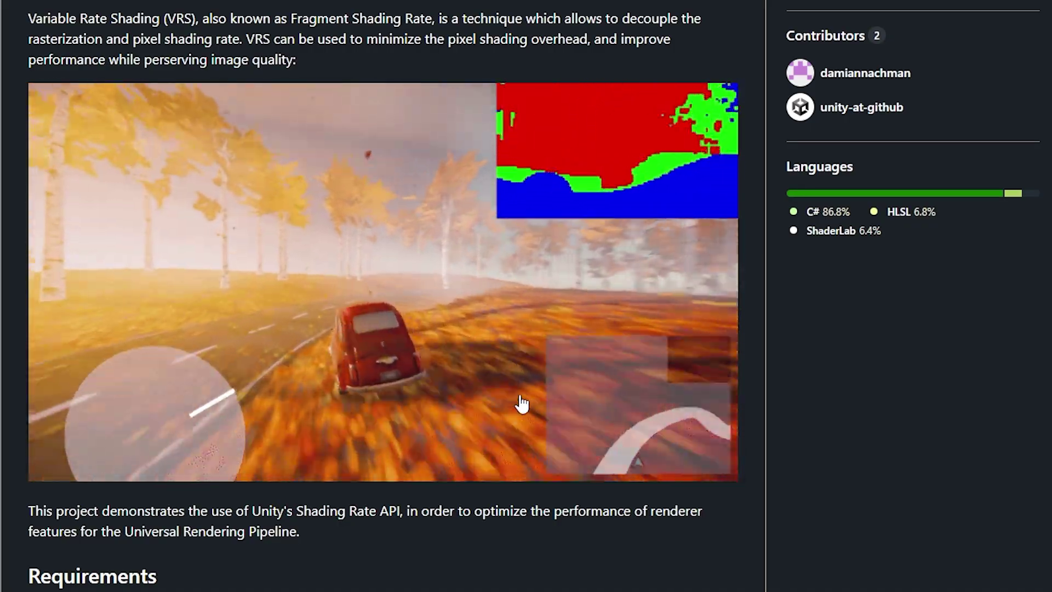
pyautogui.scroll(-4, 521, 402)
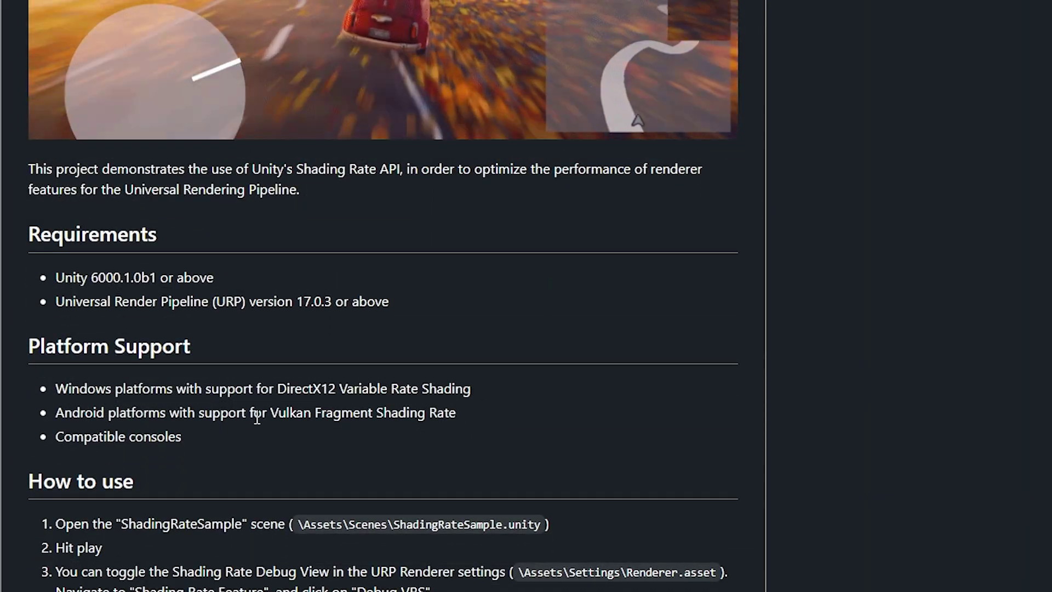
pyautogui.scroll(-3, 345, 404)
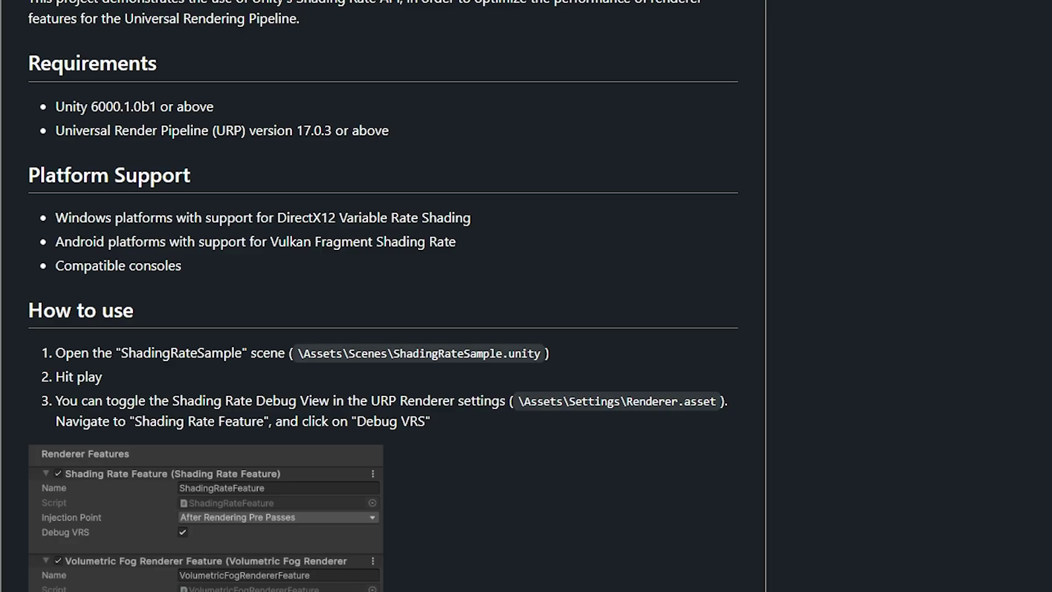
pyautogui.scroll(-4, 184, 158)
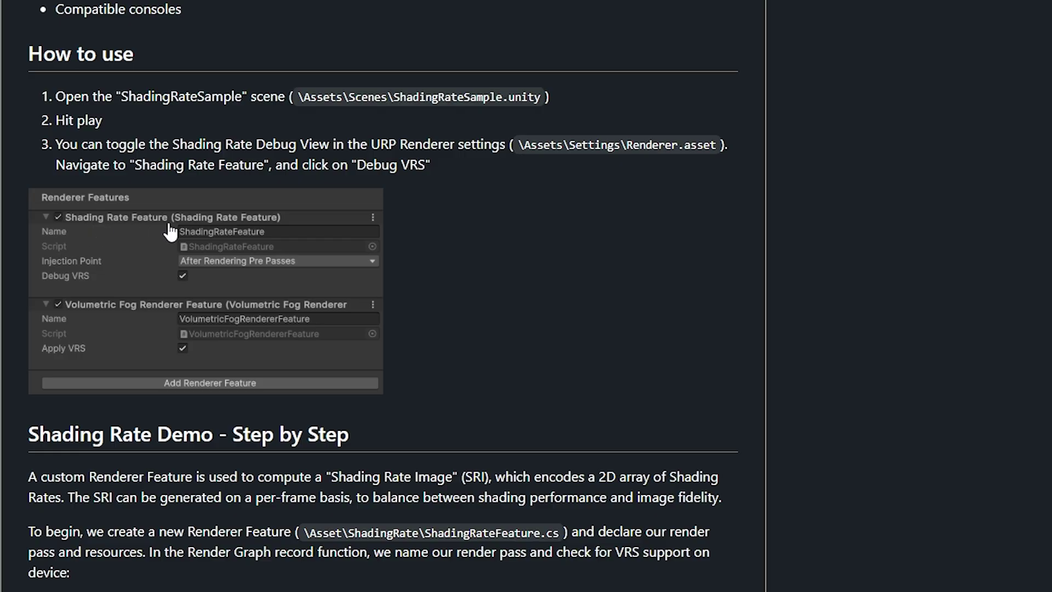
pyautogui.scroll(-7, 170, 230)
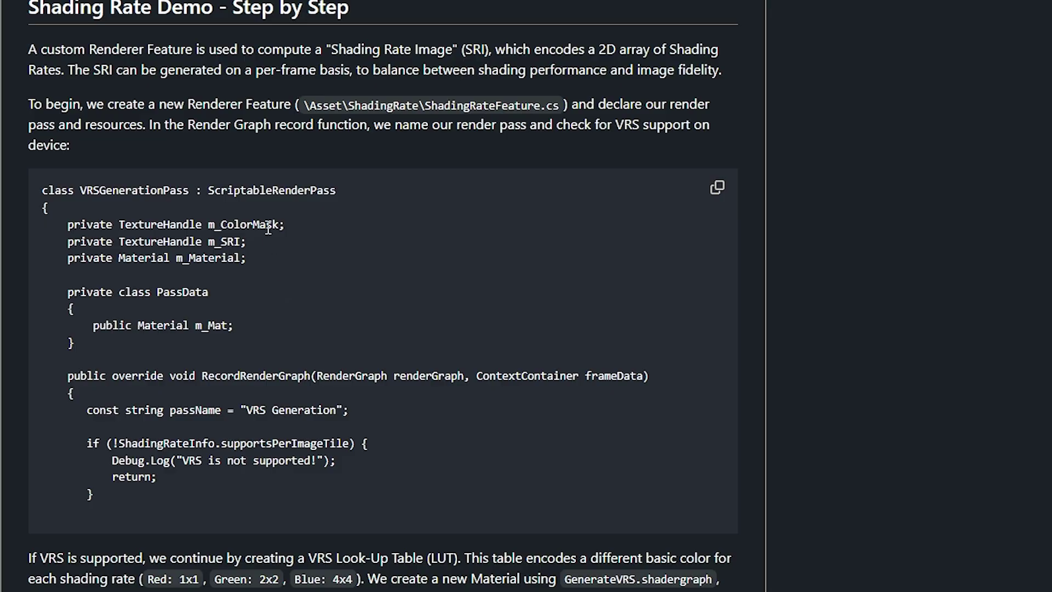
pyautogui.scroll(-4, 268, 222)
pyautogui.scroll(-10, 267, 220)
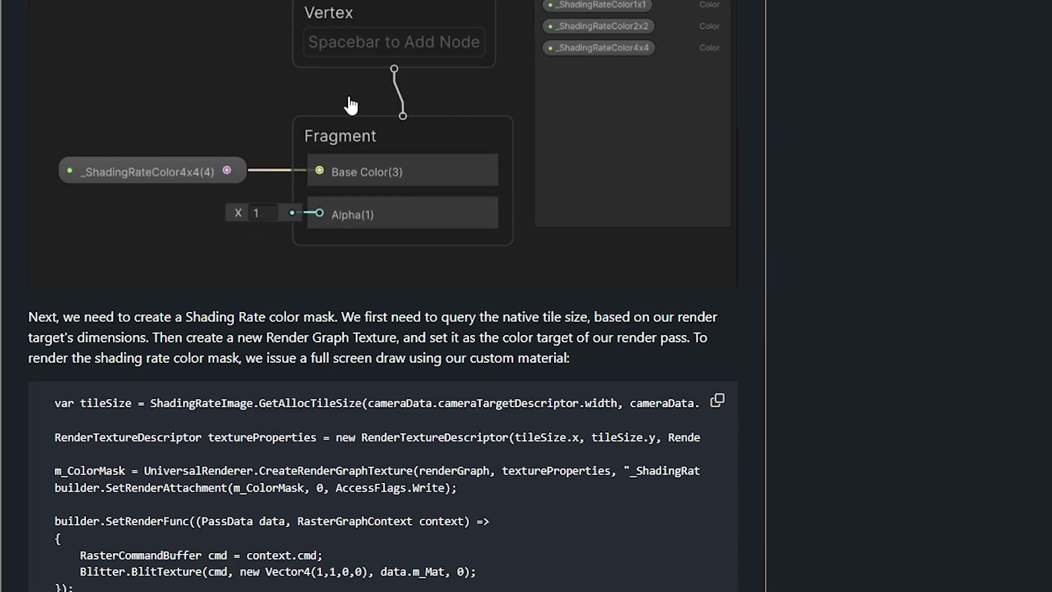
pyautogui.scroll(-8, 350, 104)
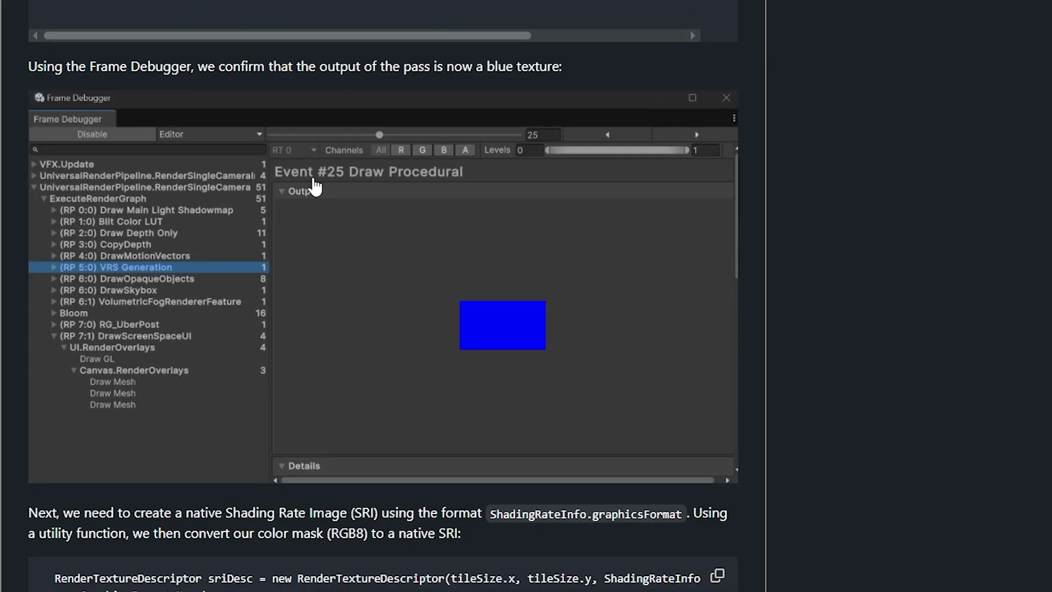
pyautogui.scroll(-12, 315, 186)
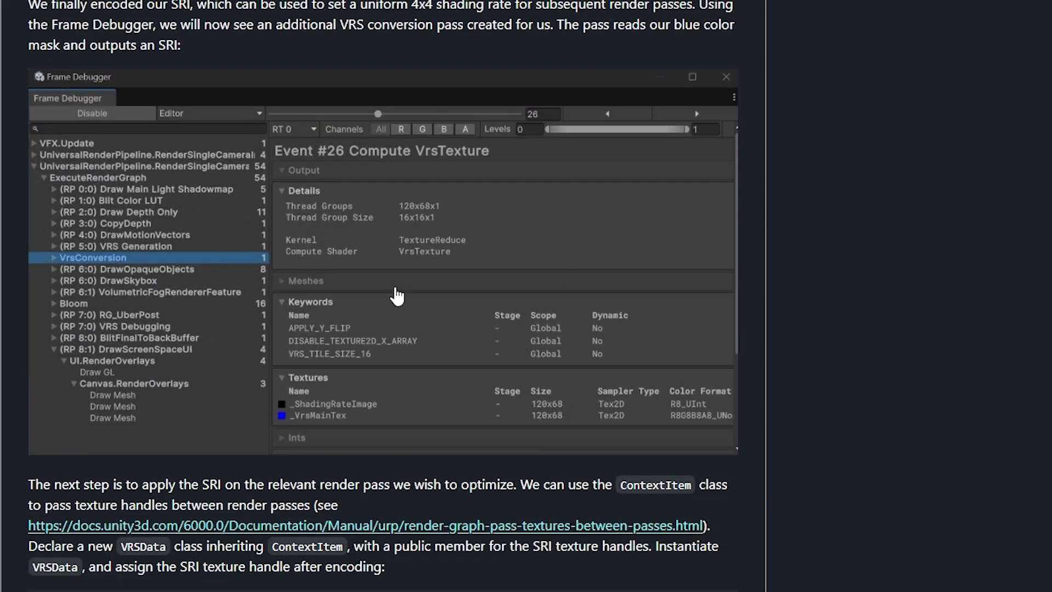
pyautogui.scroll(-12, 410, 269)
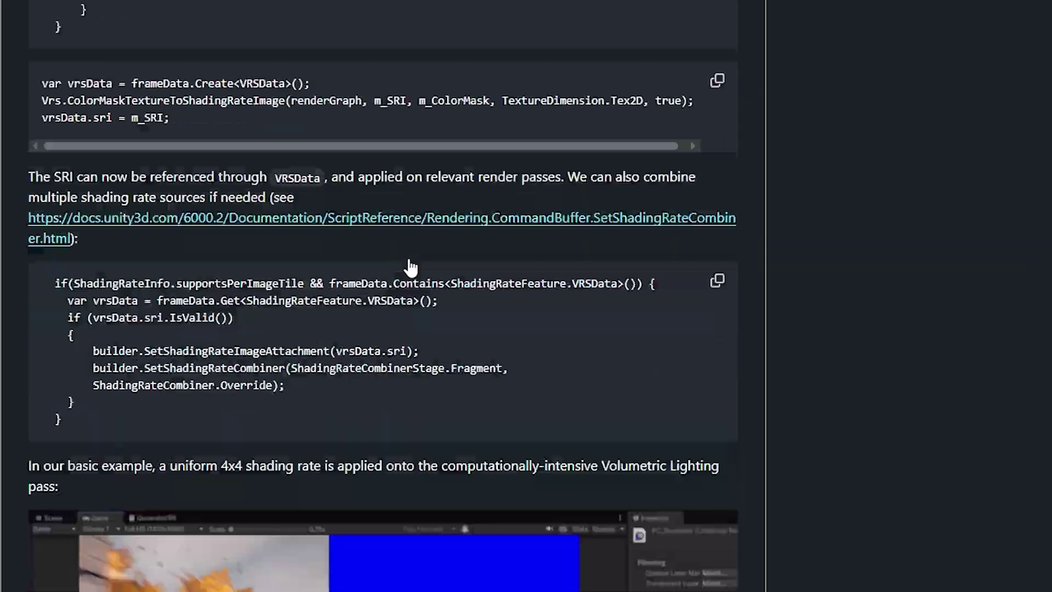
pyautogui.scroll(-4, 410, 262)
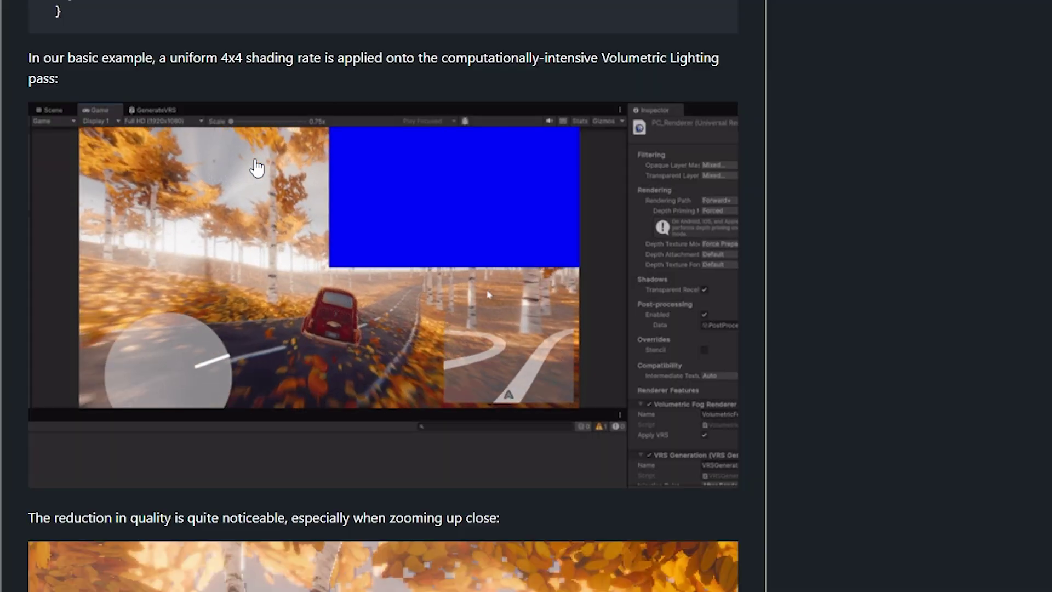
pyautogui.scroll(-7, 169, 165)
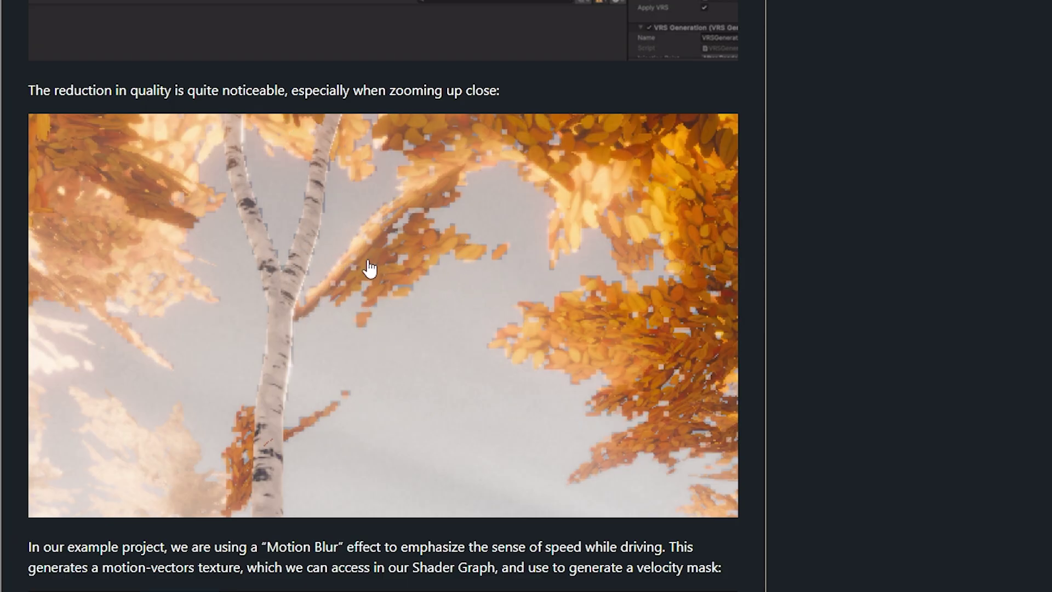
pyautogui.scroll(-5, 351, 262)
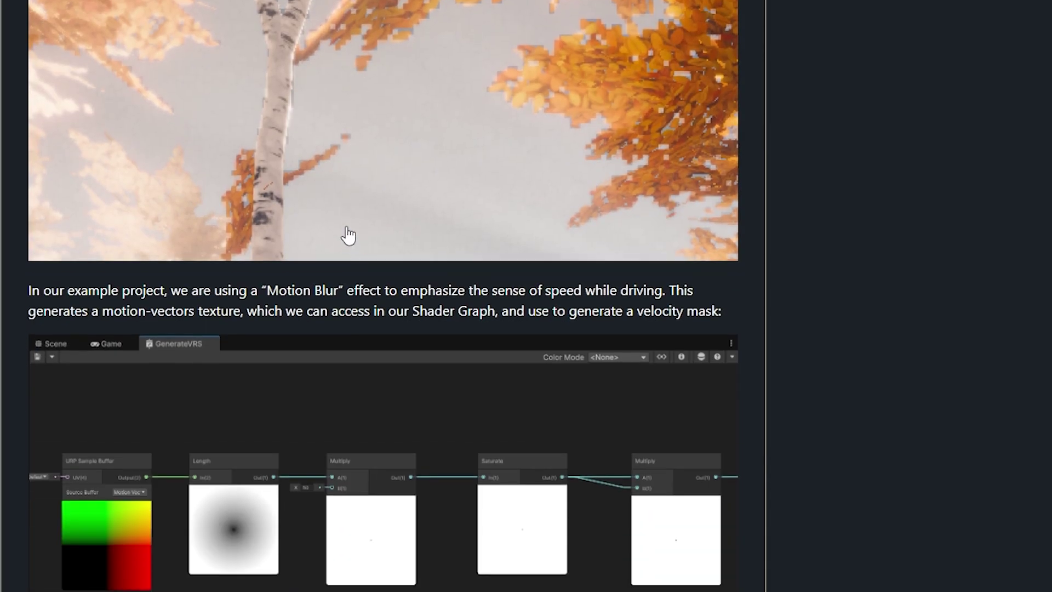
pyautogui.scroll(-8, 349, 235)
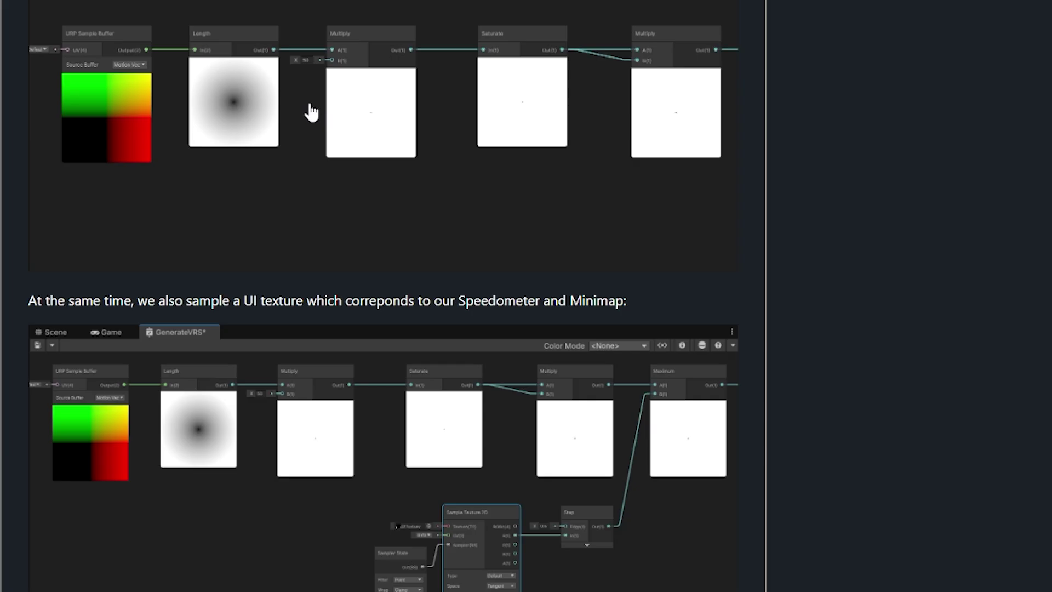
pyautogui.scroll(-20, 410, 109)
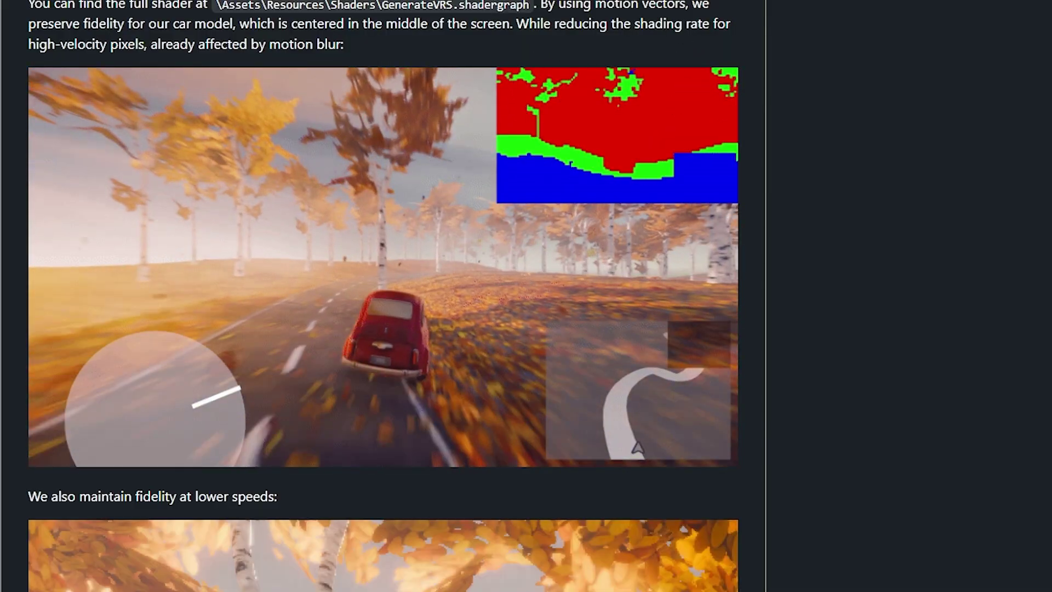
pyautogui.scroll(-5, 181, 171)
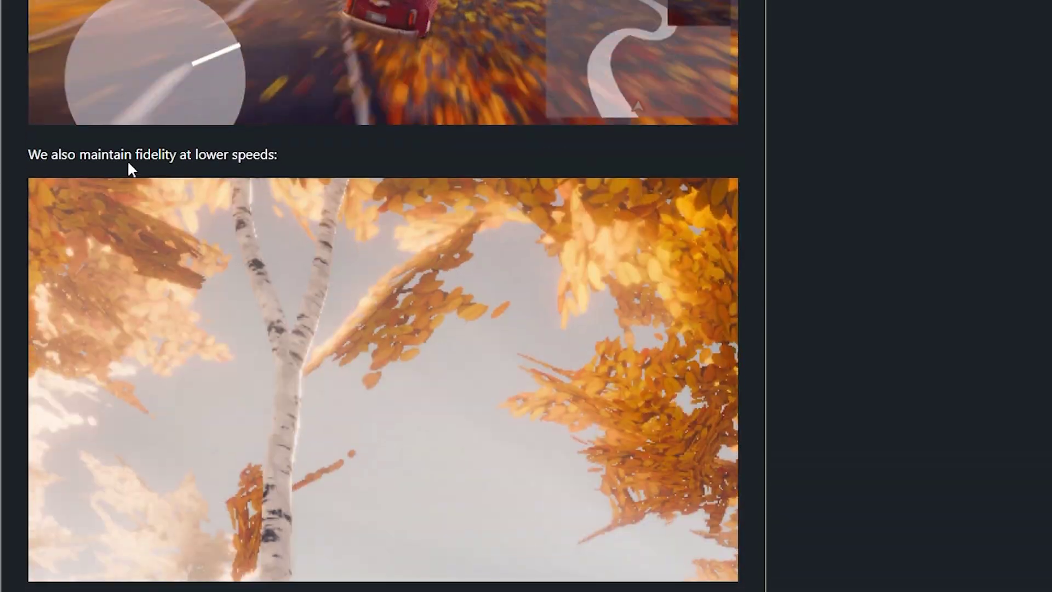
pyautogui.scroll(-3, 160, 135)
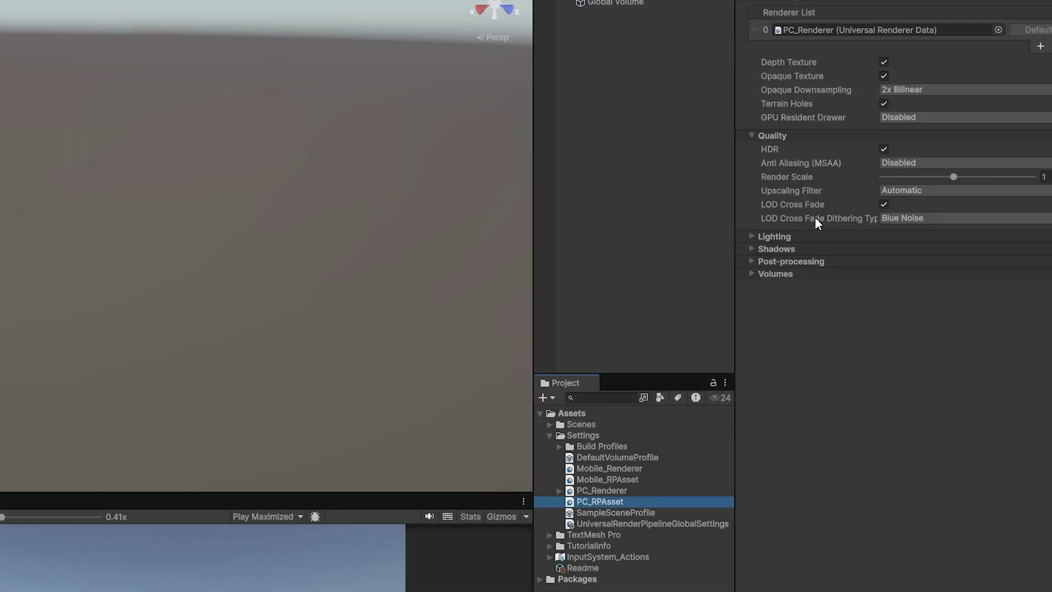
# - In the Quality section, switch LOD Cross Fade Dithering Type from Blue Noise to 2x2 Stencil
pyautogui.moveTo(787, 225)
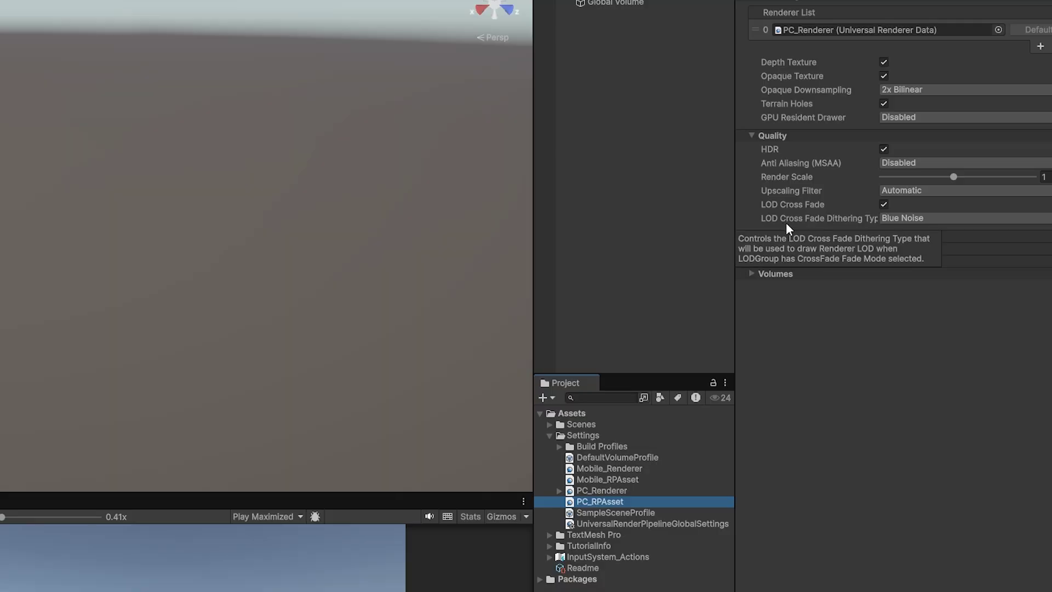
pyautogui.click(898, 220)
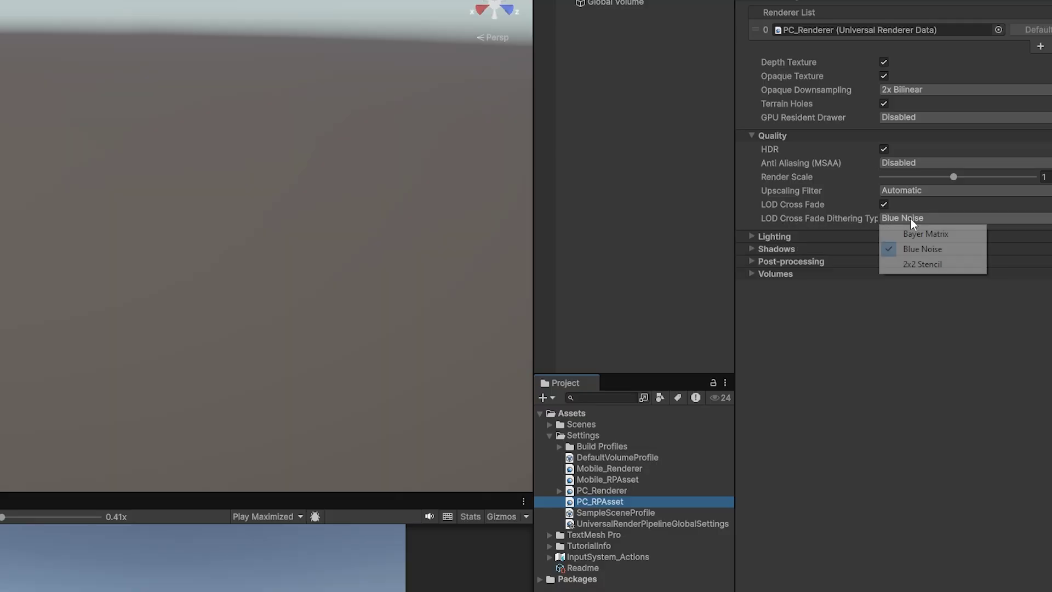
pyautogui.click(932, 264)
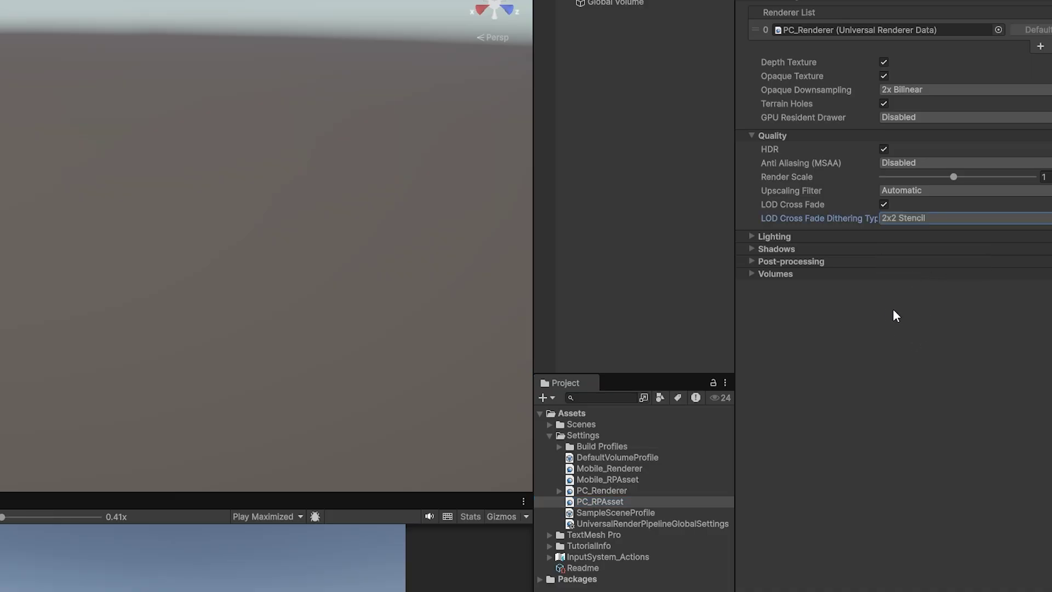